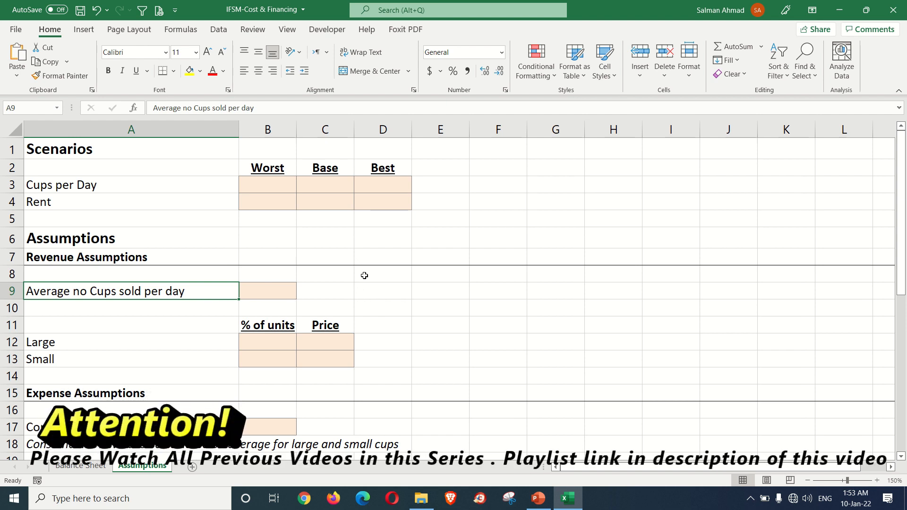
Look over the revenue assumption input cells for average cups sold, percentage of units and price
left_click(288, 295)
left_click(328, 347)
left_click(287, 344)
left_click(315, 287)
left_click(321, 262)
left_click(323, 241)
left_click(324, 220)
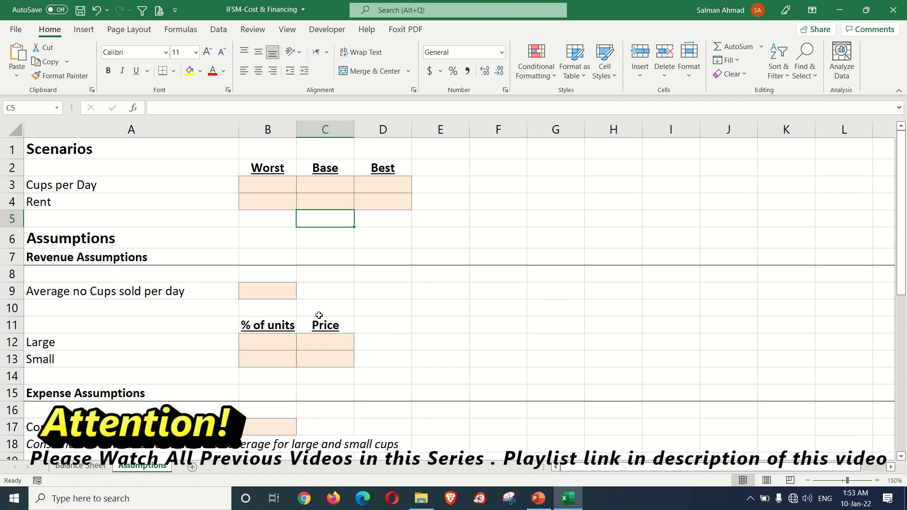
Review the Sources of Funds and Uses of Funds entries on the Balance Sheet worksheet
left_click(100, 465)
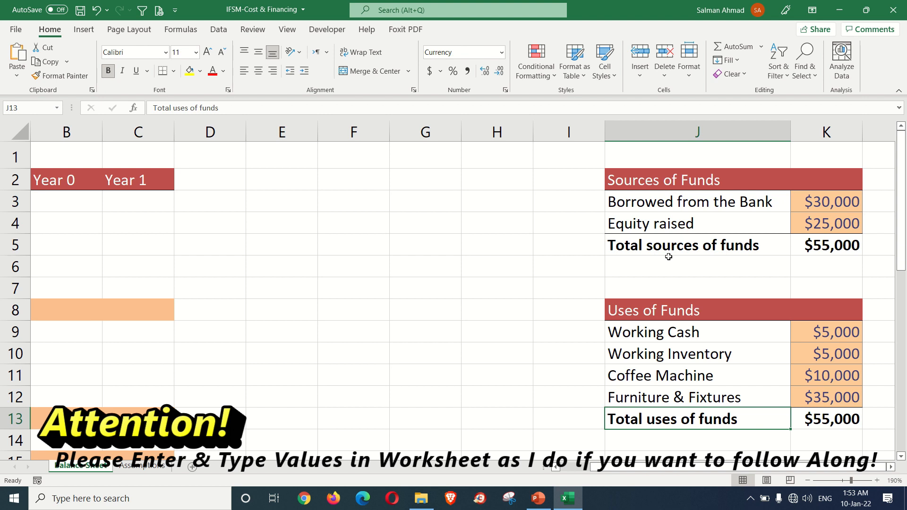
left_click(669, 196)
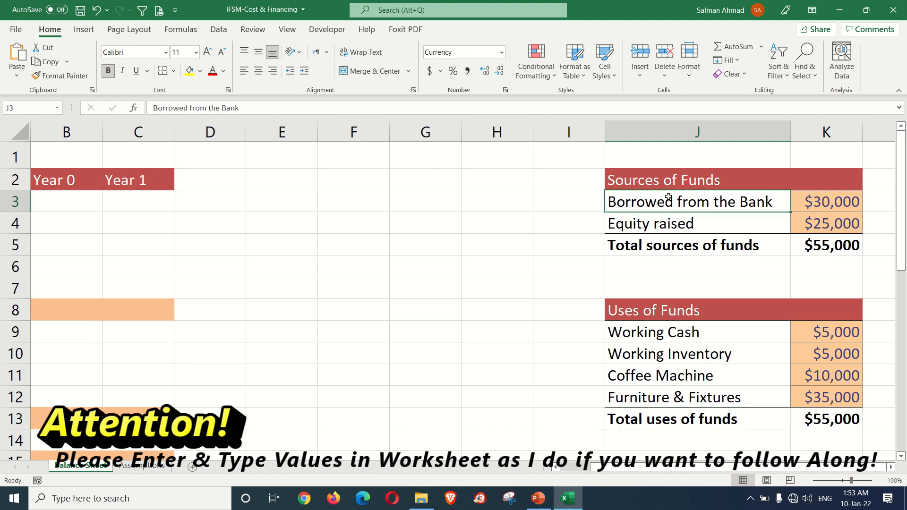
left_click(660, 225)
left_click(659, 241)
left_click(688, 333)
left_click(687, 356)
left_click(682, 372)
left_click(682, 389)
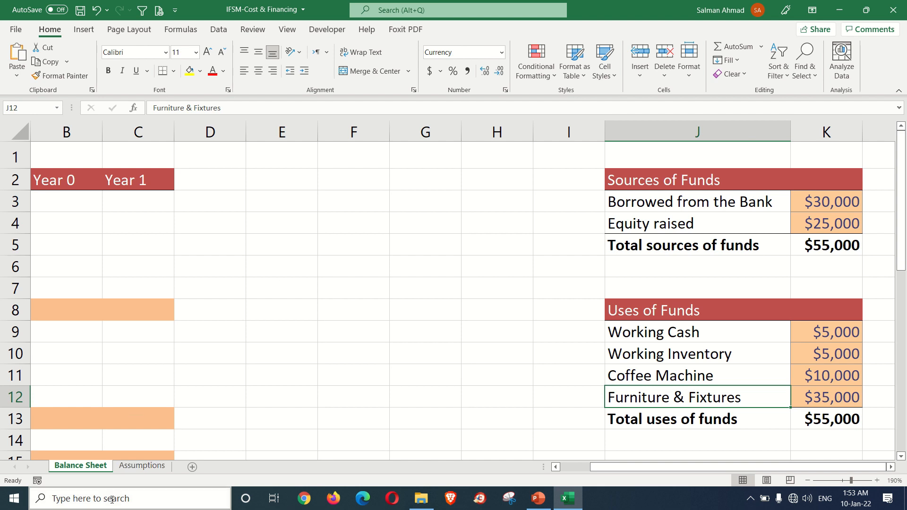
Return to the Assumptions worksheet and examine the Scenarios table's Worst, Base and Best cells for Cups per Day and Rent
left_click(137, 468)
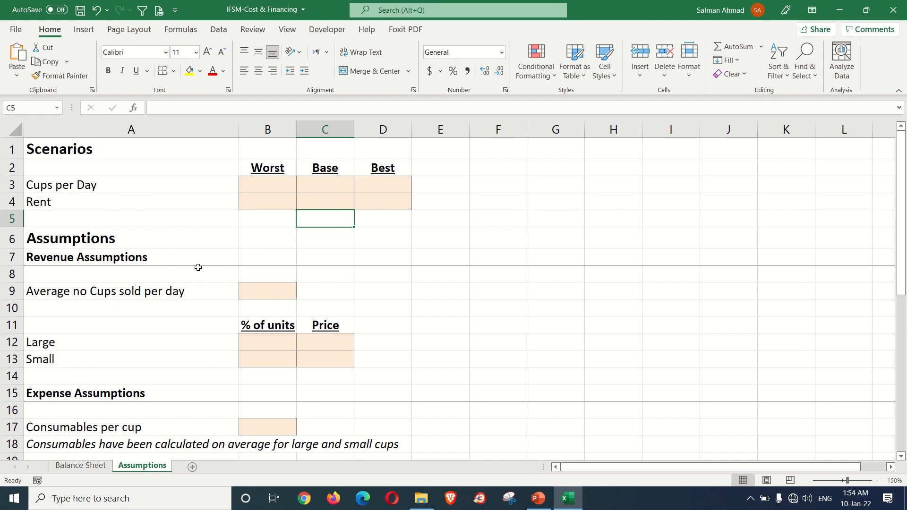
left_click_drag(57, 150, 374, 206)
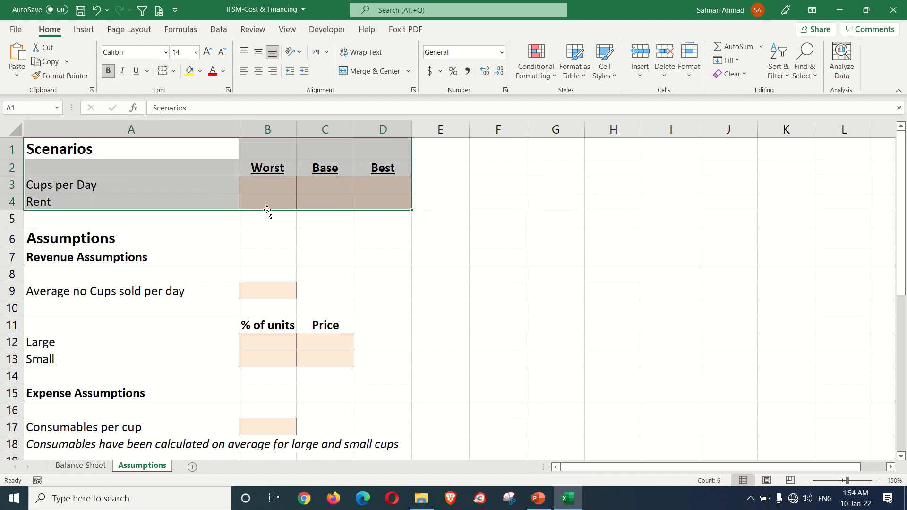
left_click(259, 199)
left_click(259, 183)
left_click(260, 168)
left_click(258, 149)
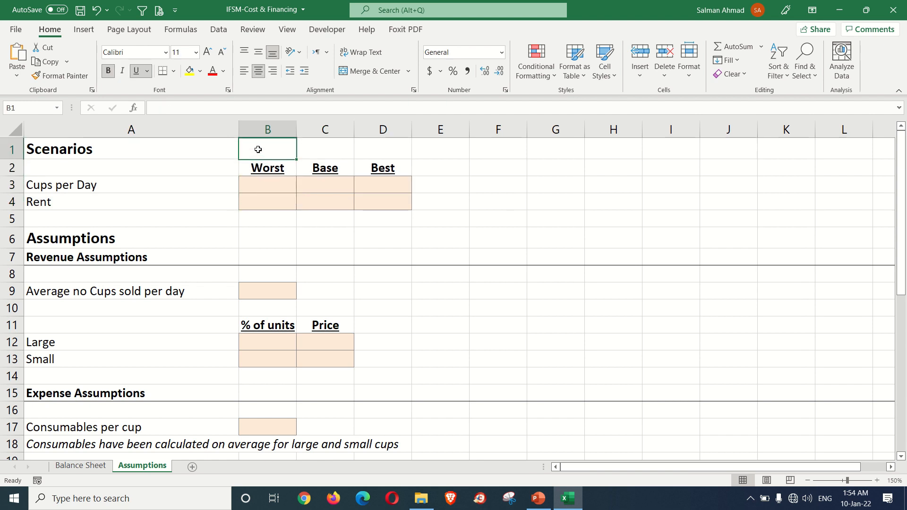
left_click(259, 184)
left_click(260, 199)
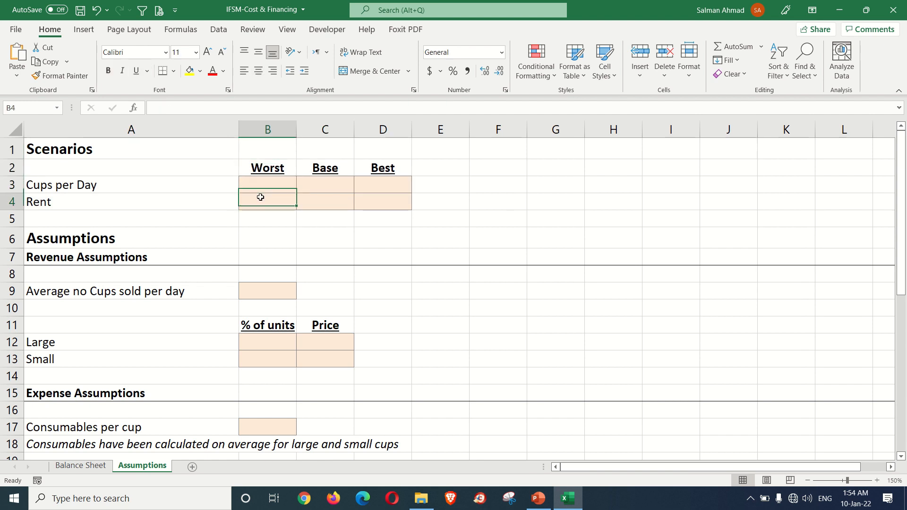
left_click(310, 203)
left_click(314, 186)
left_click(375, 185)
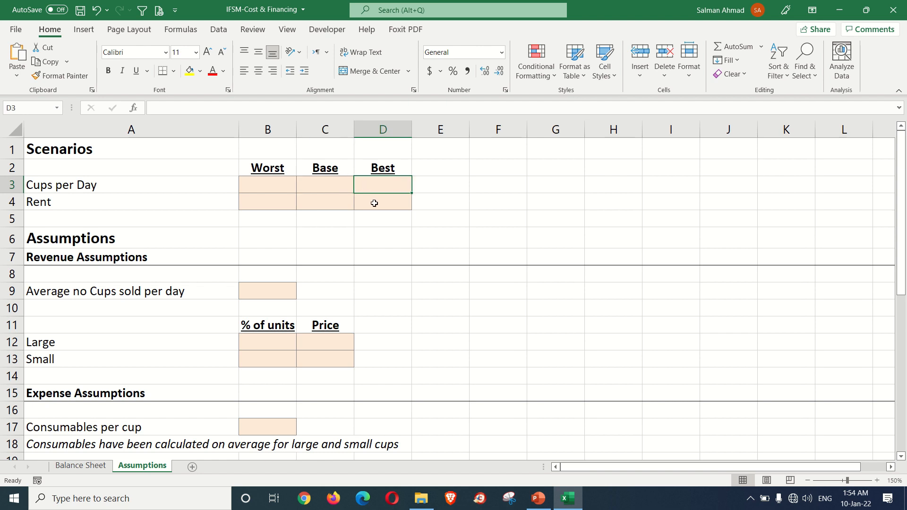
left_click(374, 203)
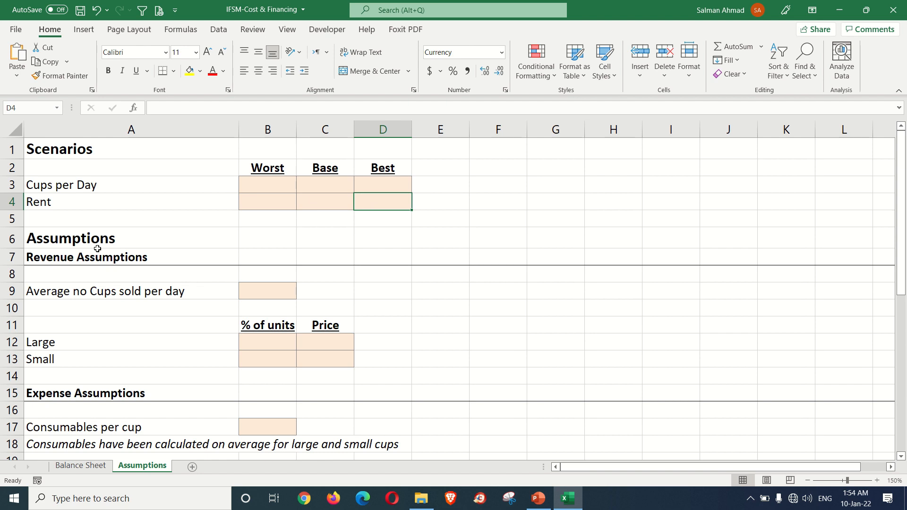
Examine the empty average cups cell and the percentage of units and price cells for large and small cups
left_click(242, 291)
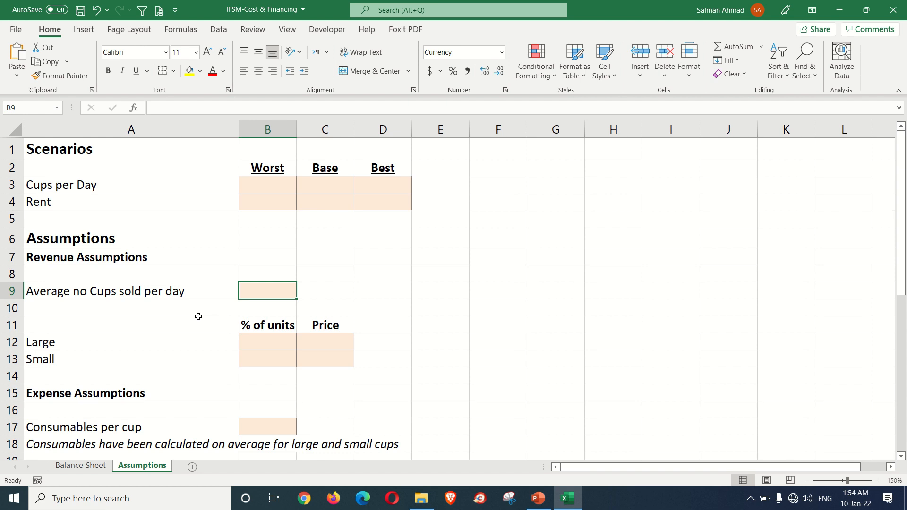
left_click(265, 339)
left_click(304, 340)
left_click(282, 359)
left_click(305, 356)
left_click(292, 344)
left_click(316, 342)
left_click(317, 360)
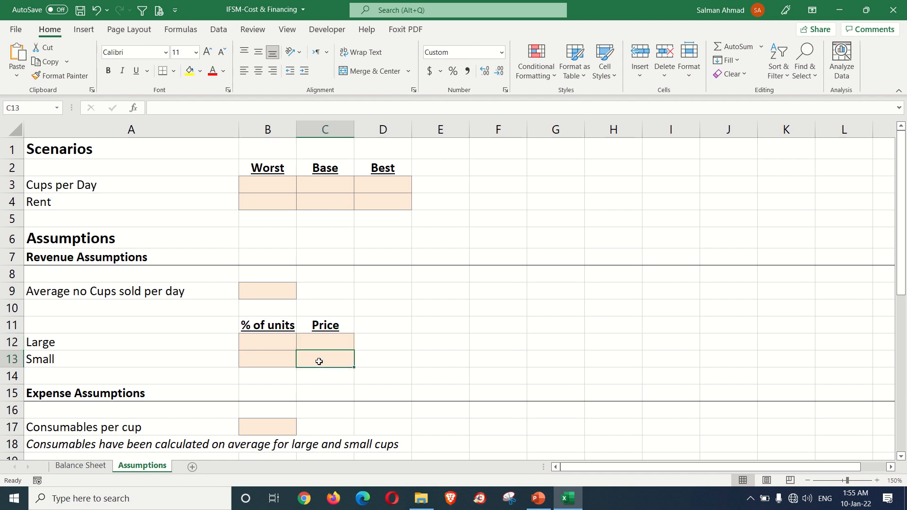
left_click(287, 357)
left_click(294, 343)
left_click(314, 344)
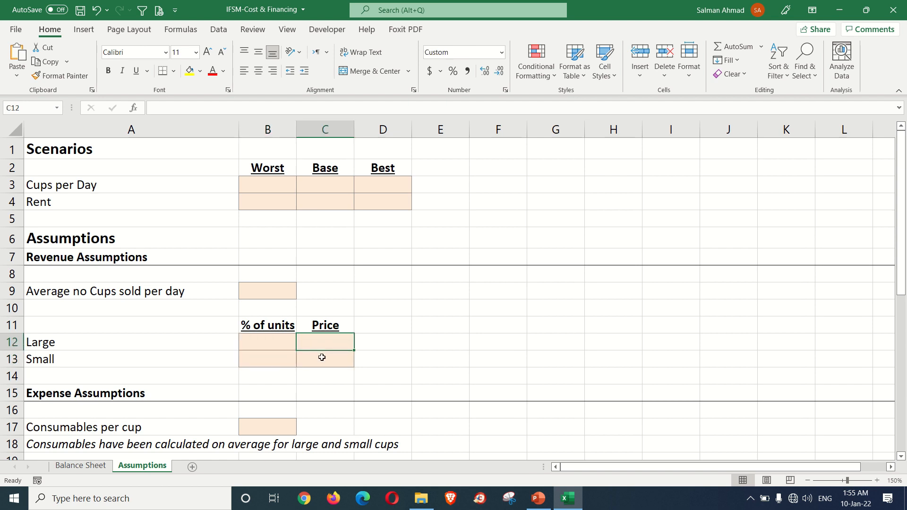
left_click(320, 357)
left_click(283, 358)
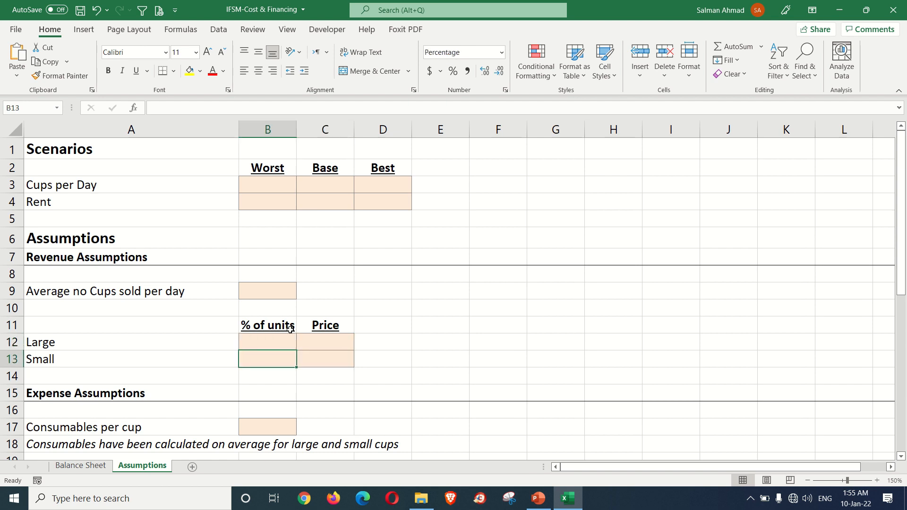
Enter 120 as the average number of cups sold per day in B9
left_click(287, 290)
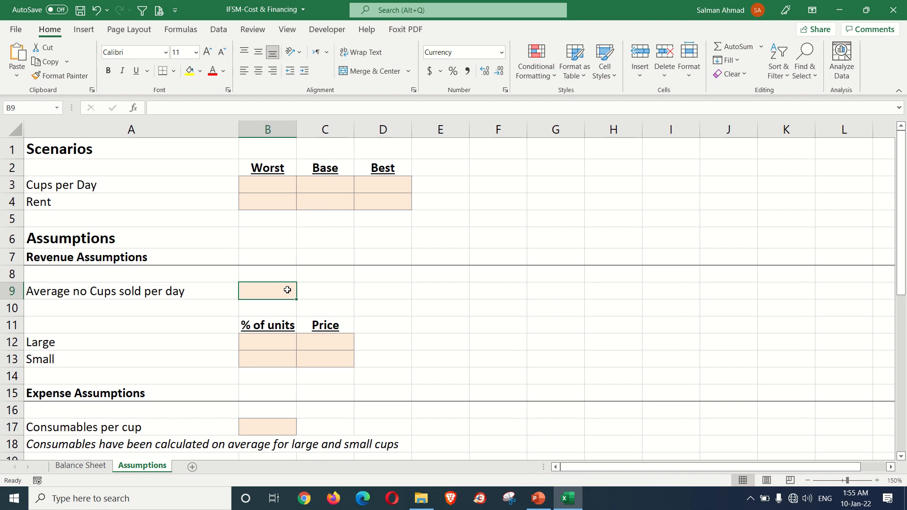
left_click(336, 296)
left_click(276, 288)
type("120")
key("Return")
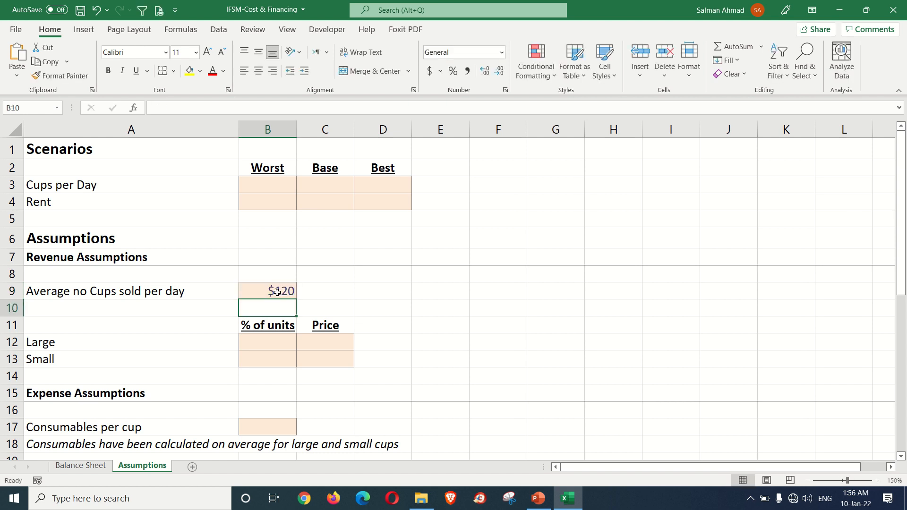
Change the number format of the average cups sold per day value in B9 to General
left_click(277, 292)
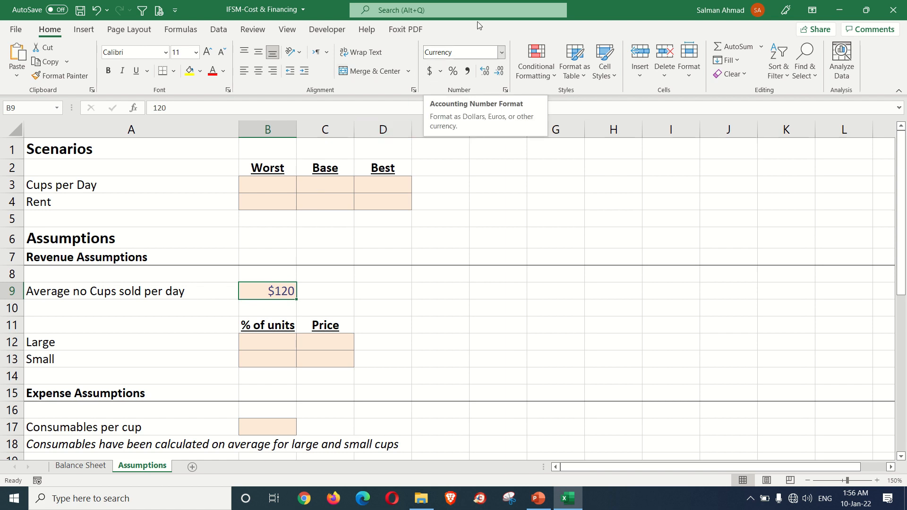
left_click(501, 52)
left_click(453, 74)
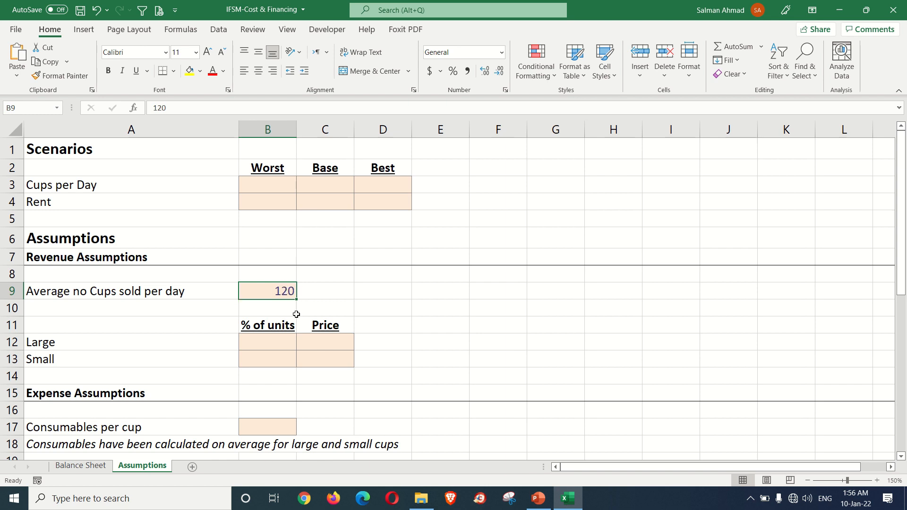
left_click(330, 297)
left_click(284, 291)
Enter the percentage of units as 40% for large cups in B12 and 60% for small cups in B13
left_click(279, 342)
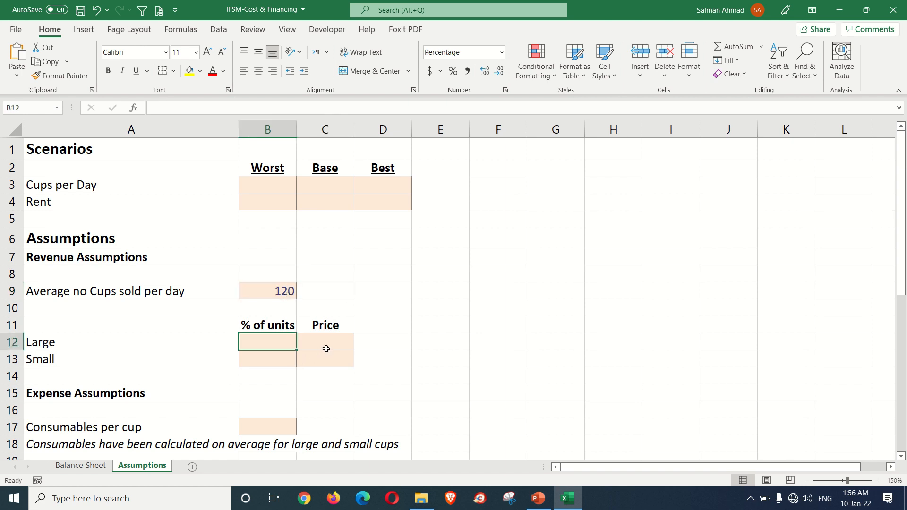
left_click(275, 358)
left_click(275, 345)
left_click(274, 356)
left_click(277, 344)
type("40")
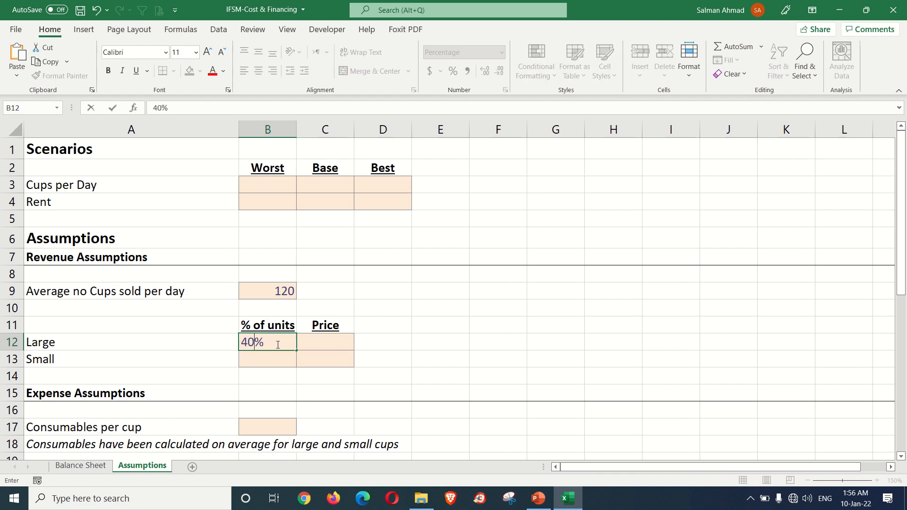
key("Return")
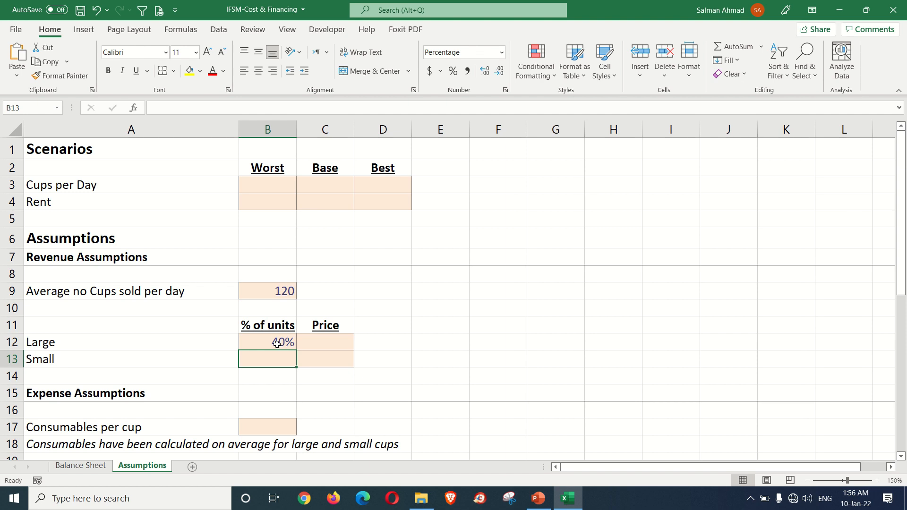
type("60")
left_click(277, 343)
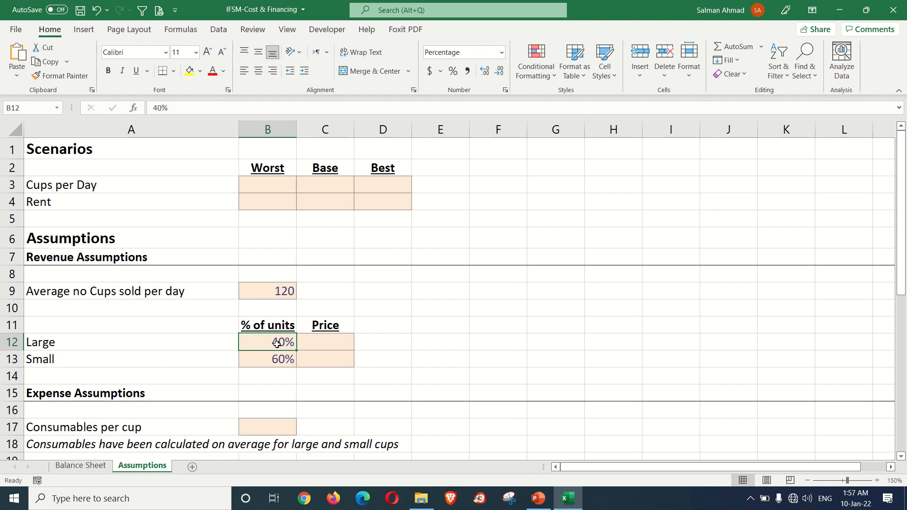
Enter the cup prices as 4 for large in C12 and 3.5 for small in C13
left_click(309, 344)
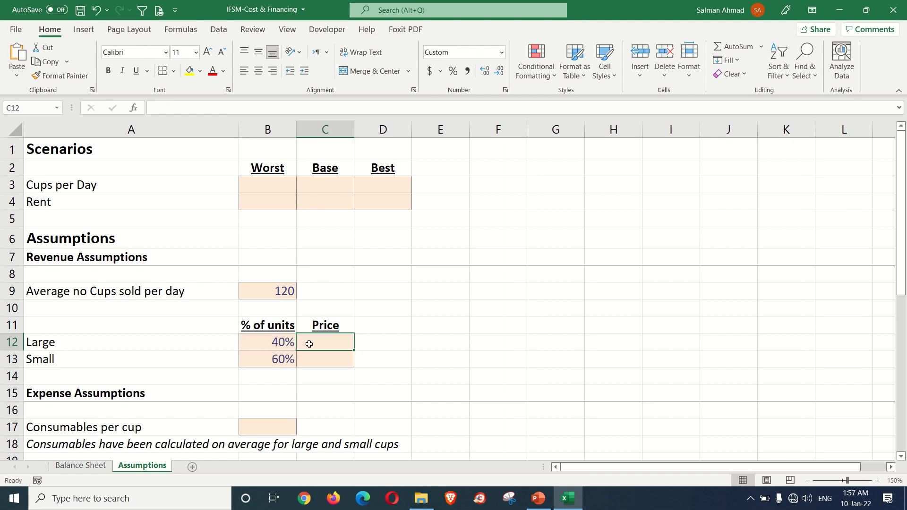
type("4")
key("Return")
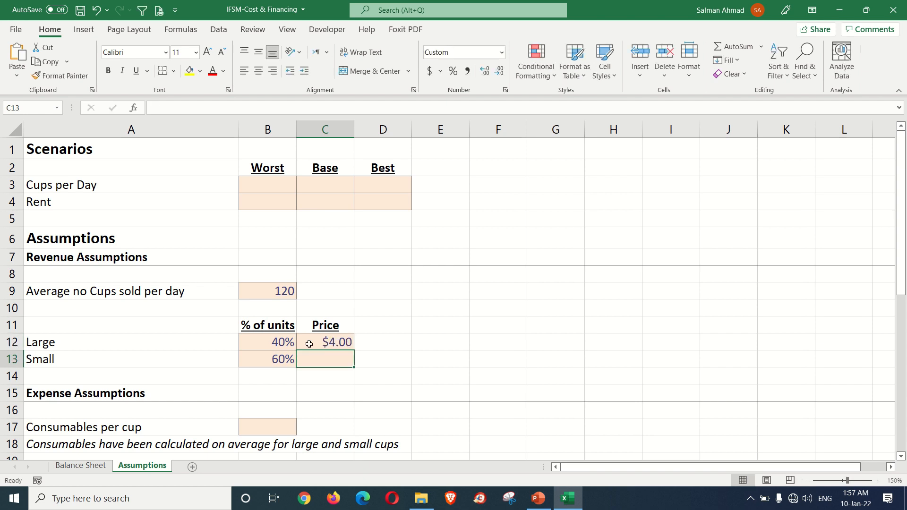
type("3.5")
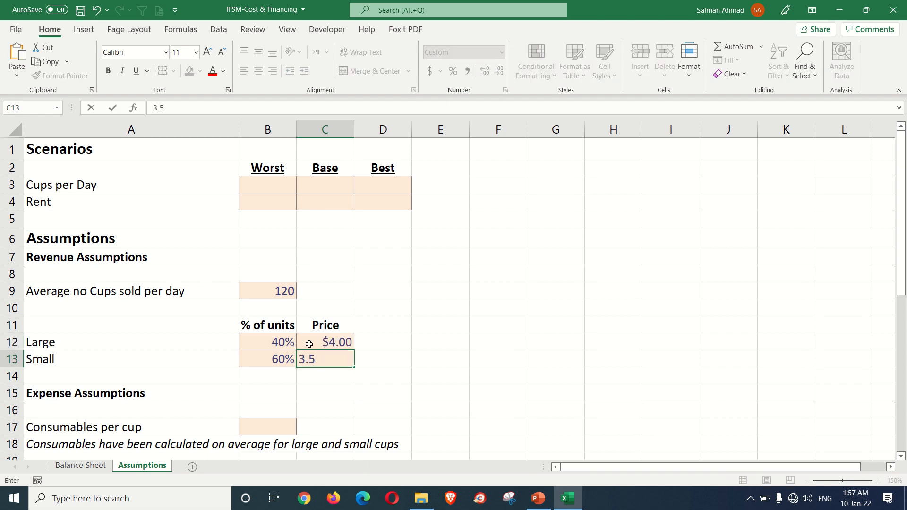
key("Return")
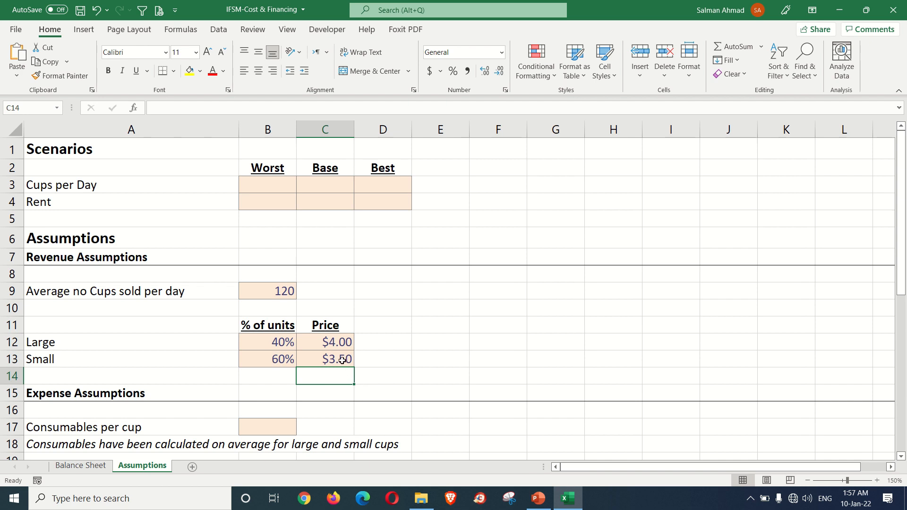
Review the completed revenue assumptions and look over the Expense Assumptions section below them
left_click(284, 296)
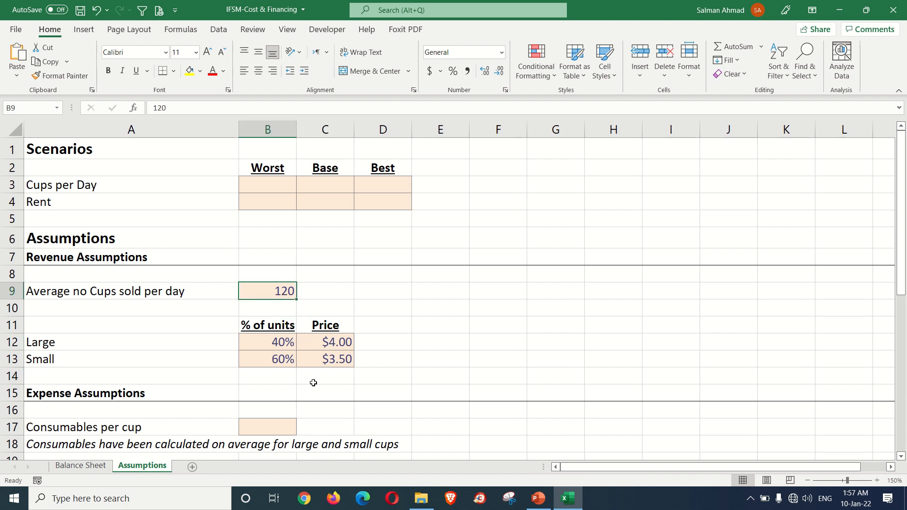
left_click(286, 347)
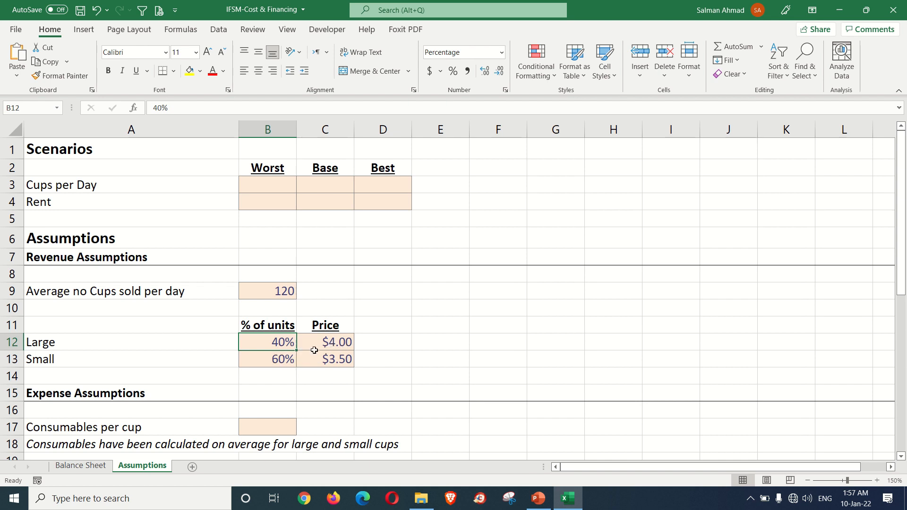
left_click(345, 347)
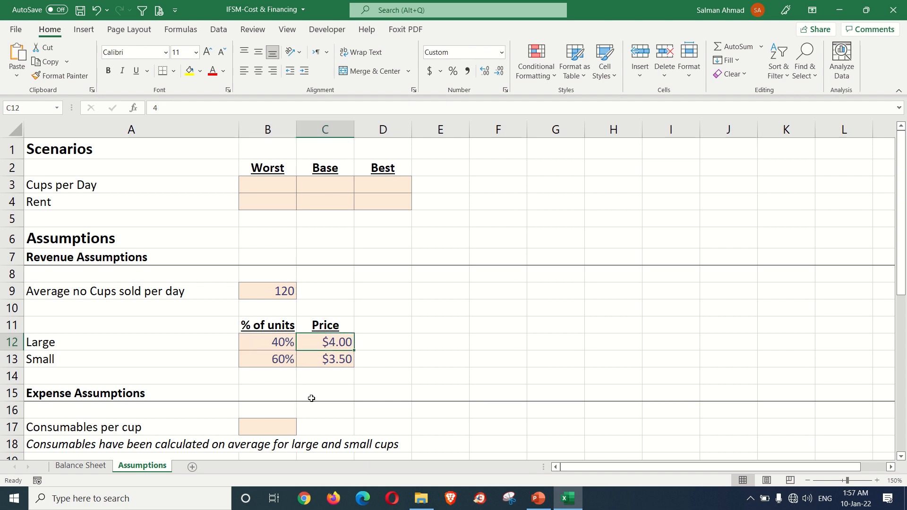
left_click(282, 362)
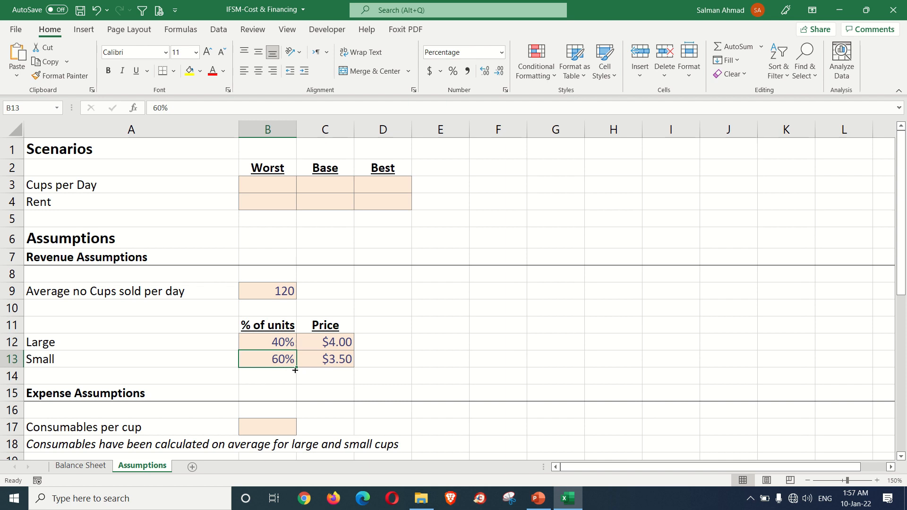
left_click(327, 361)
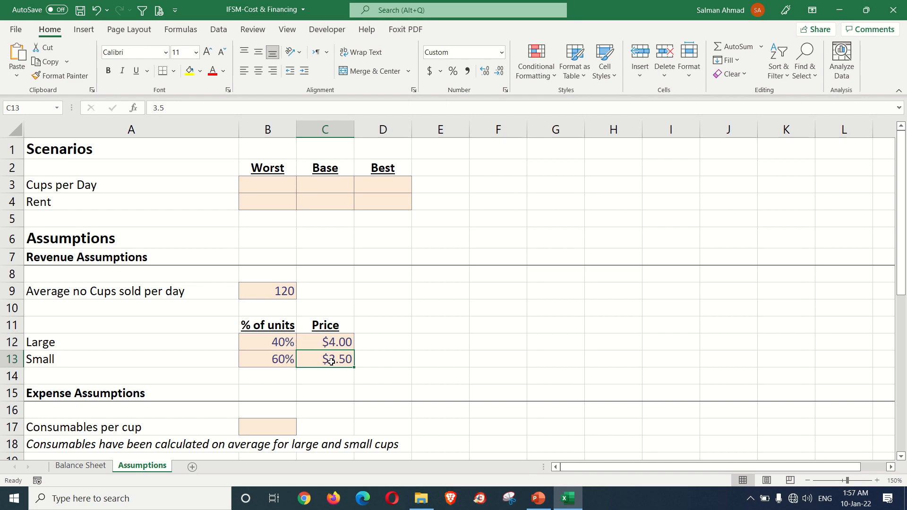
scroll(340, 354, "down", 2)
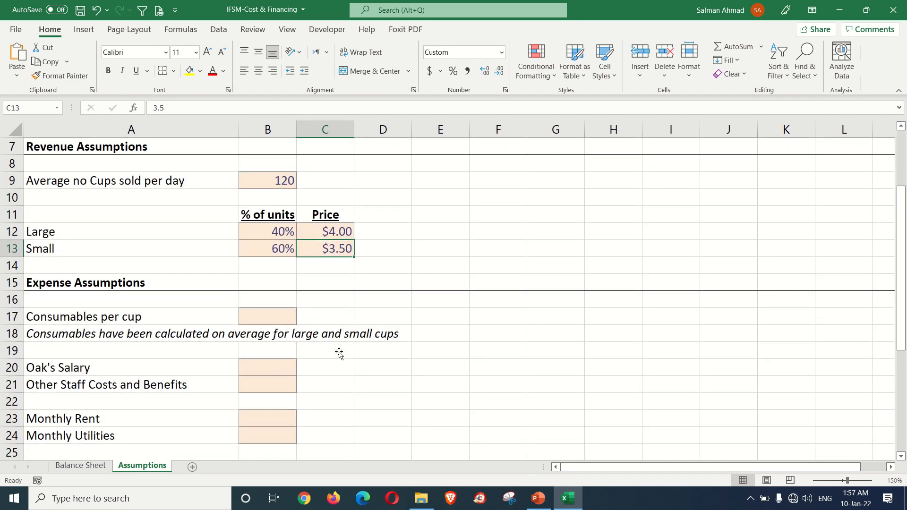
scroll(339, 354, "up", 2)
scroll(328, 324, "down", 2)
left_click_drag(258, 234, 315, 249)
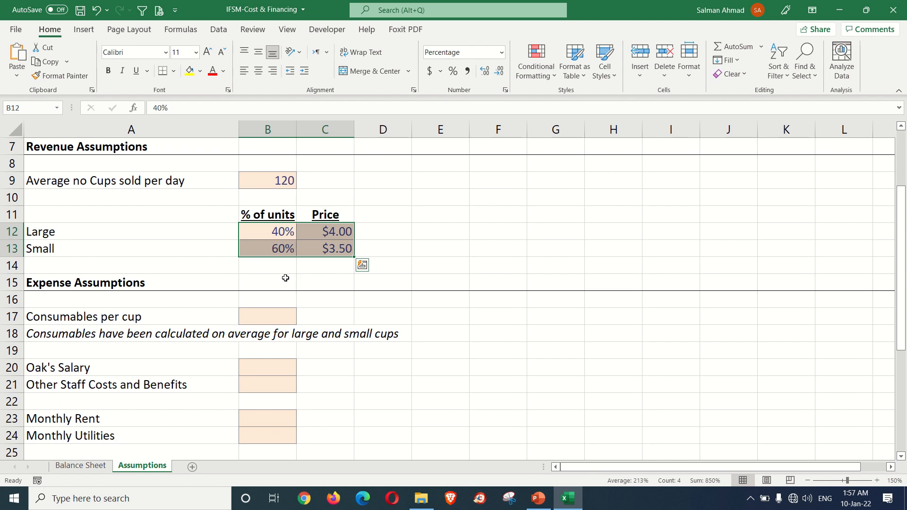
scroll(275, 271, "up", 1)
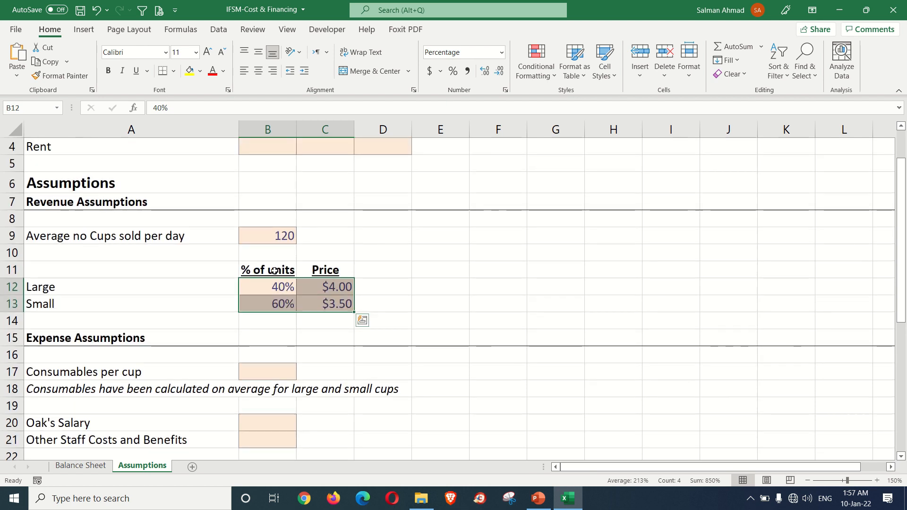
left_click(274, 269)
scroll(281, 302, "down", 1)
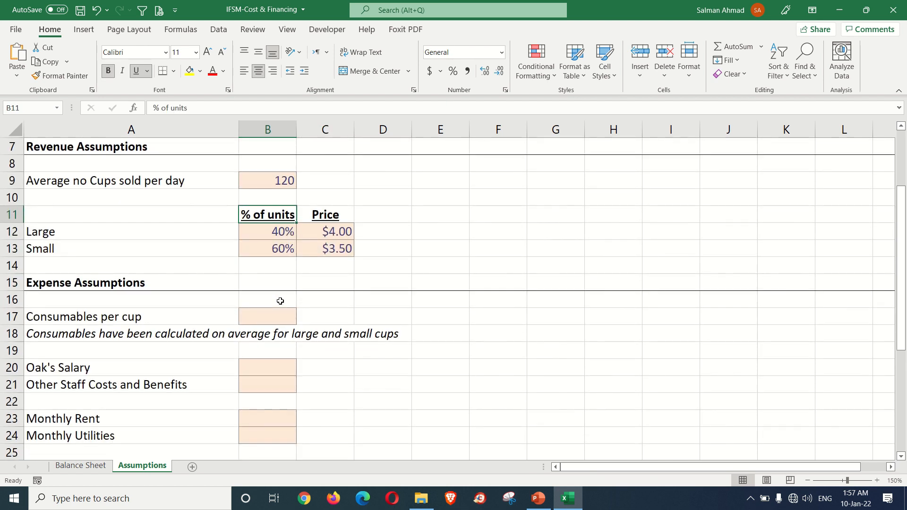
Check the large and small unit percentages in B12 and B13 and examine which expense inputs are required
left_click(275, 254)
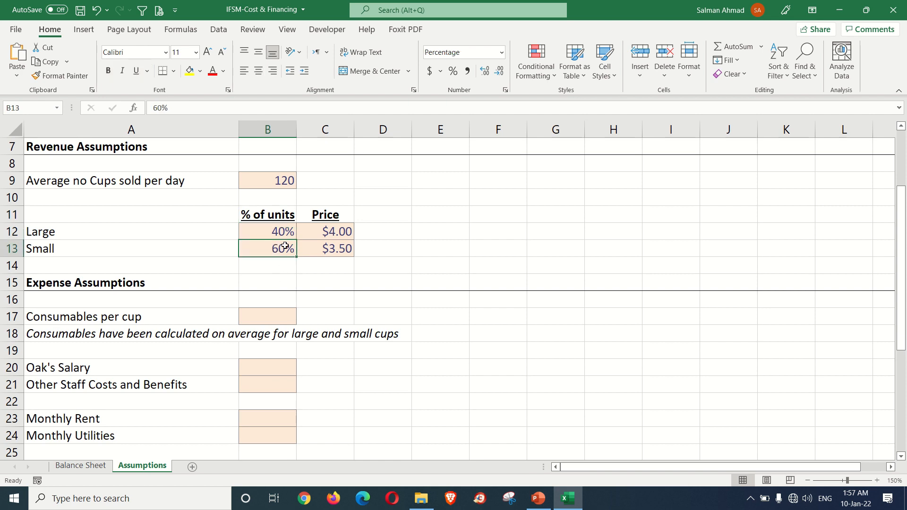
left_click(271, 235)
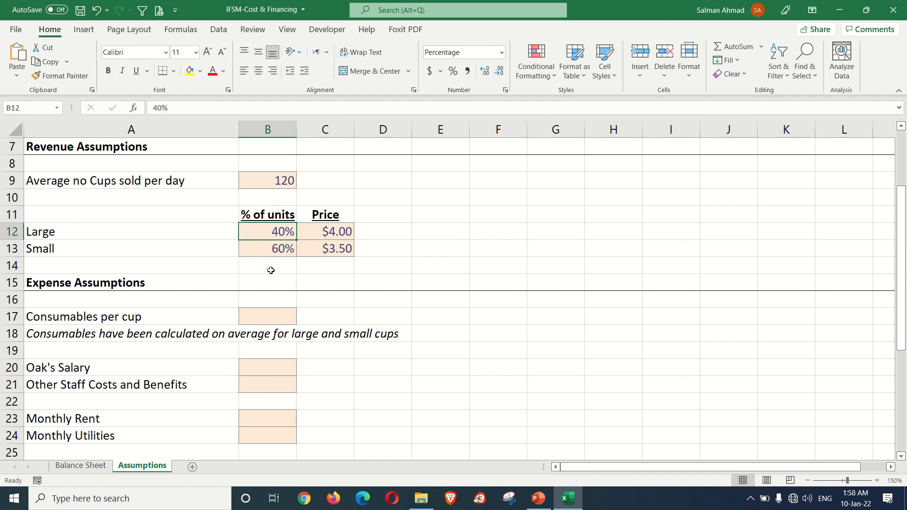
left_click(268, 252)
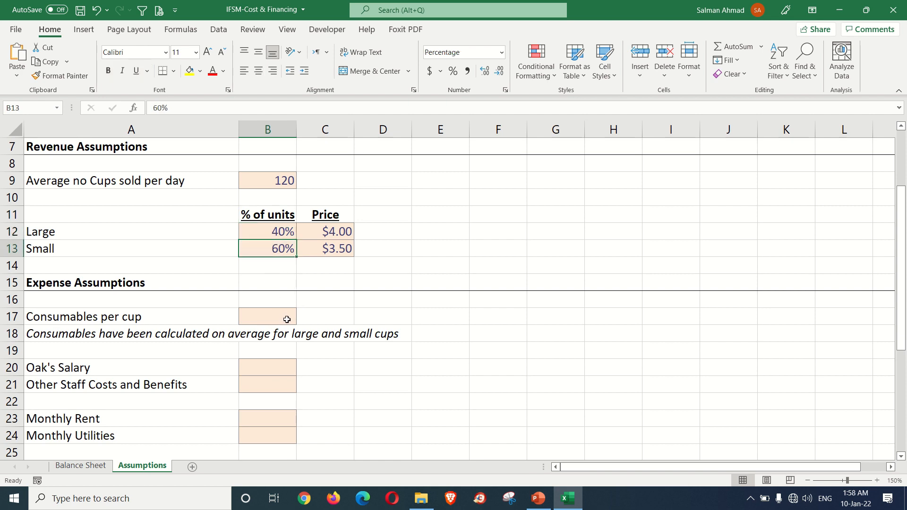
scroll(288, 325, "up", 1)
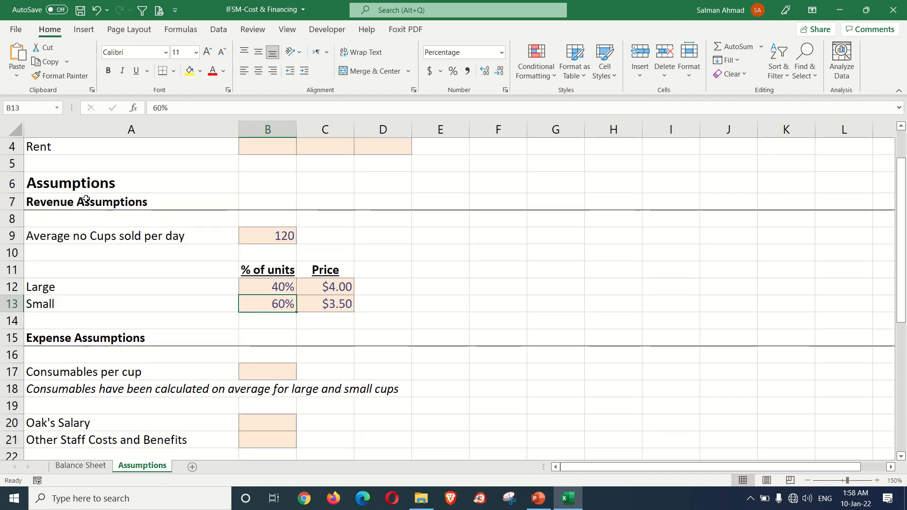
scroll(337, 321, "down", 1)
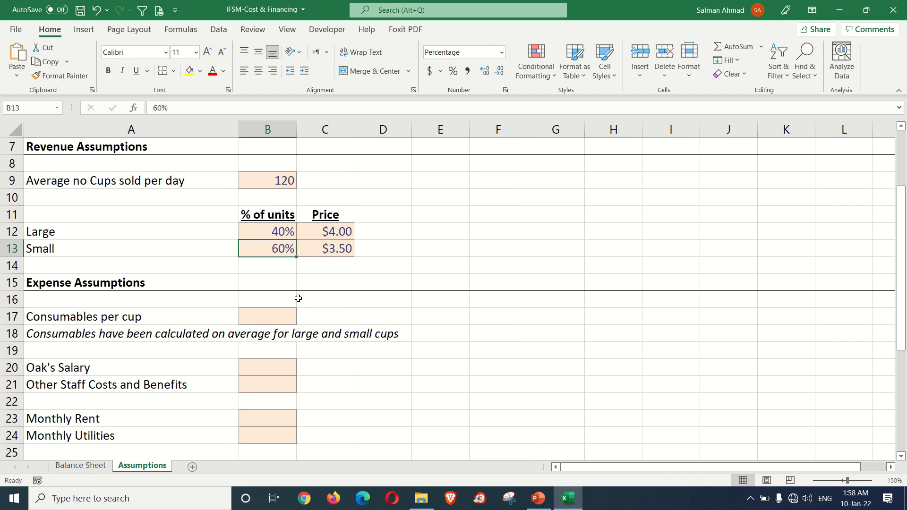
scroll(298, 298, "down", 1)
scroll(298, 298, "down", 1)
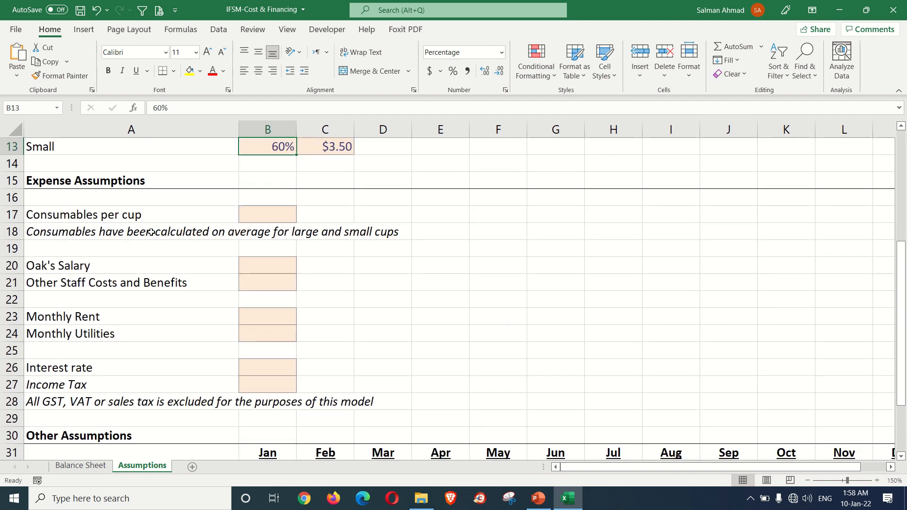
scroll(315, 252, "up", 2)
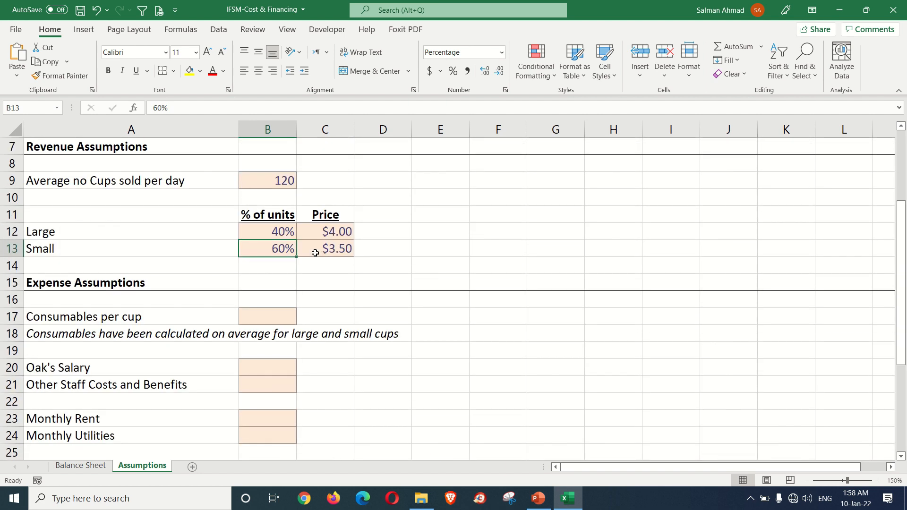
scroll(285, 300, "down", 1)
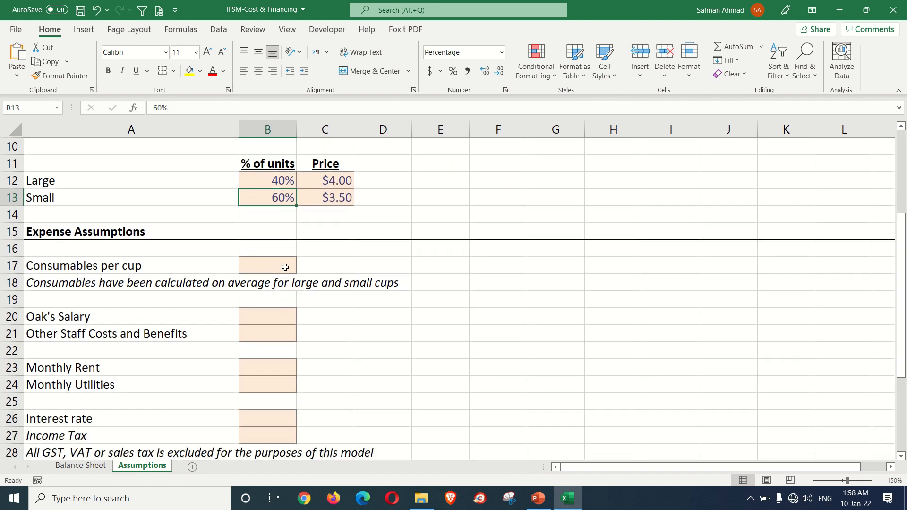
scroll(236, 288, "down", 1)
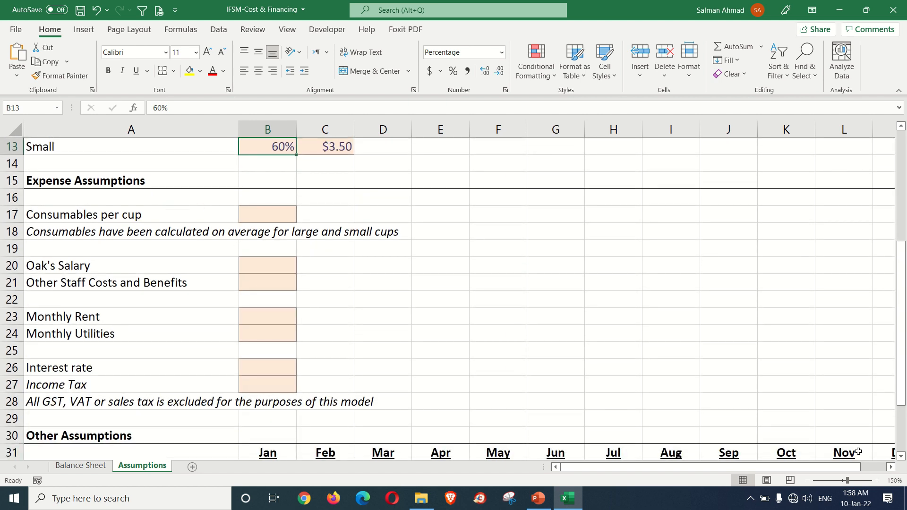
Enter the consumables cost per cup as .45 in B17
left_click(108, 219)
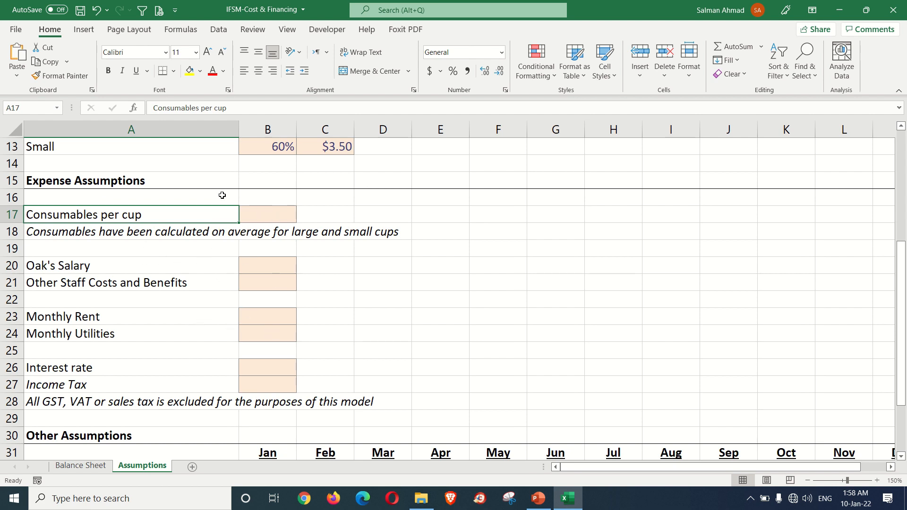
left_click(248, 215)
left_click(217, 220)
left_click(247, 215)
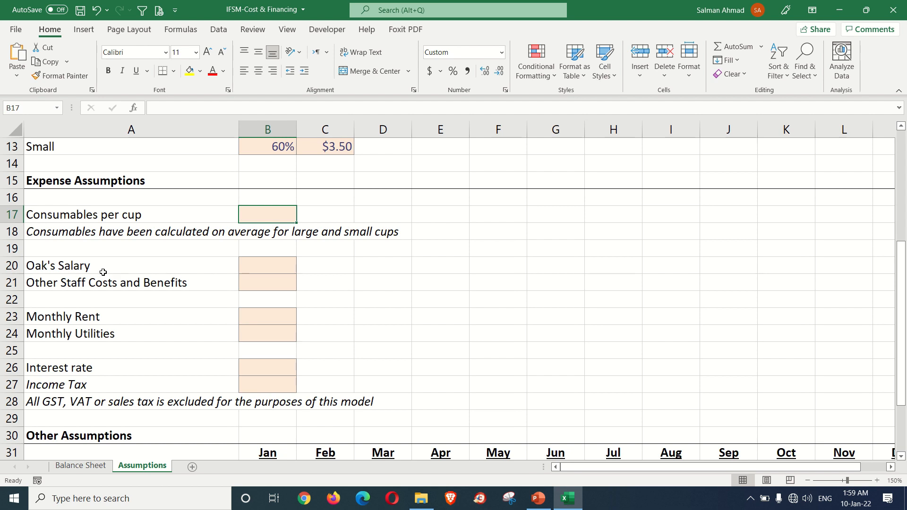
type(".45")
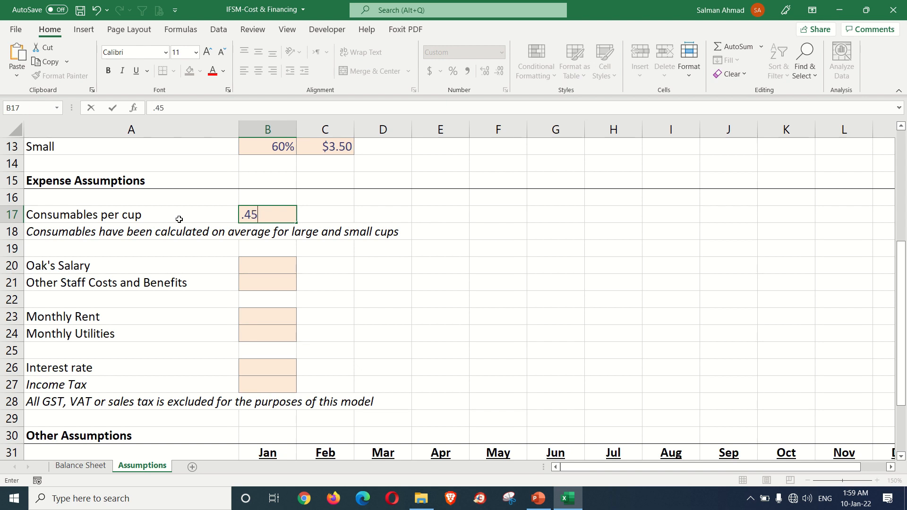
key("Return")
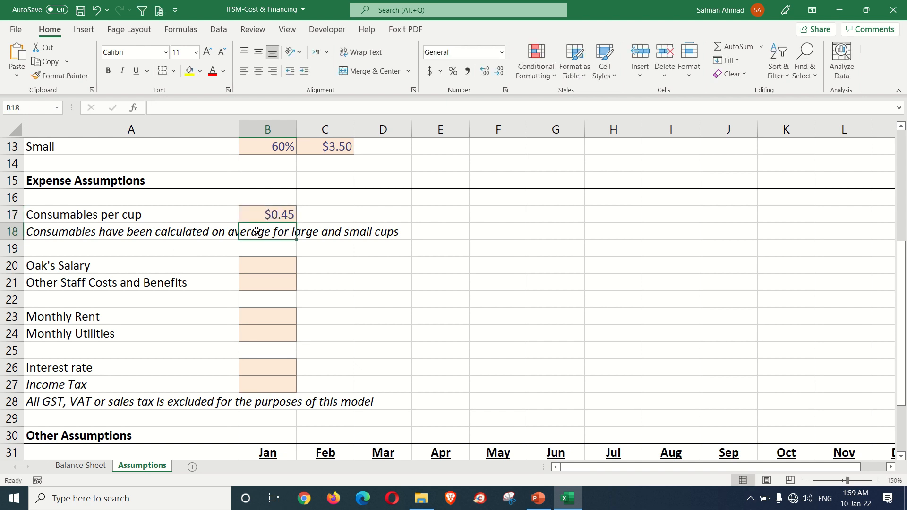
Compare the large and small cup prices in C12 and C13 with the consumables cost per cup in B17
scroll(257, 231, "up", 1)
left_click(283, 181)
left_click(324, 181)
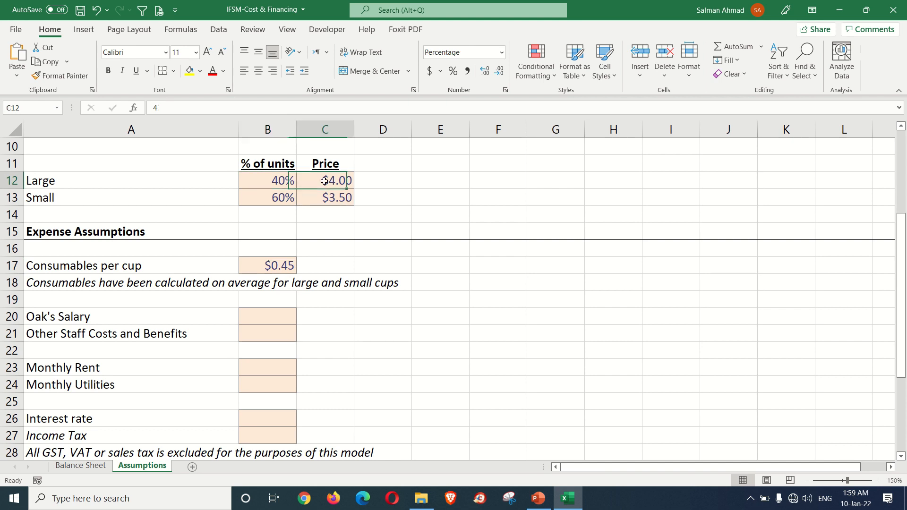
left_click(323, 198)
left_click(289, 262)
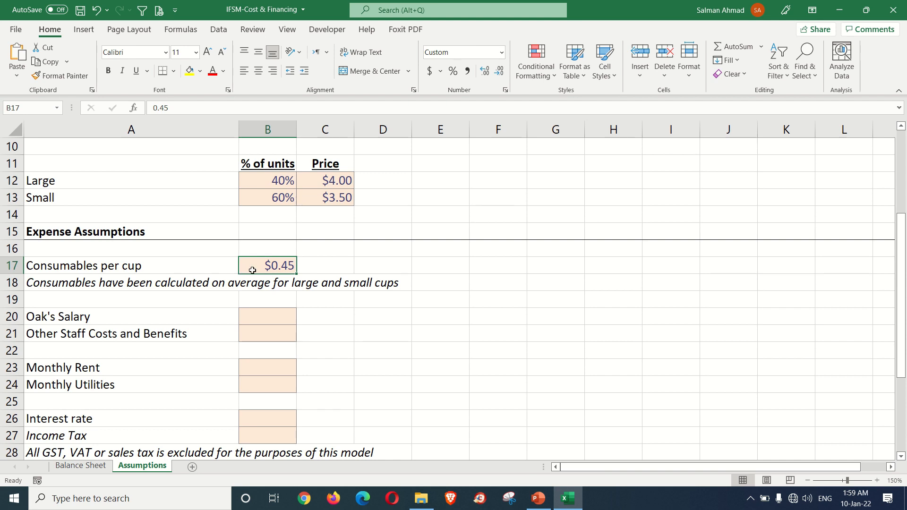
left_click(306, 181)
left_click(307, 196)
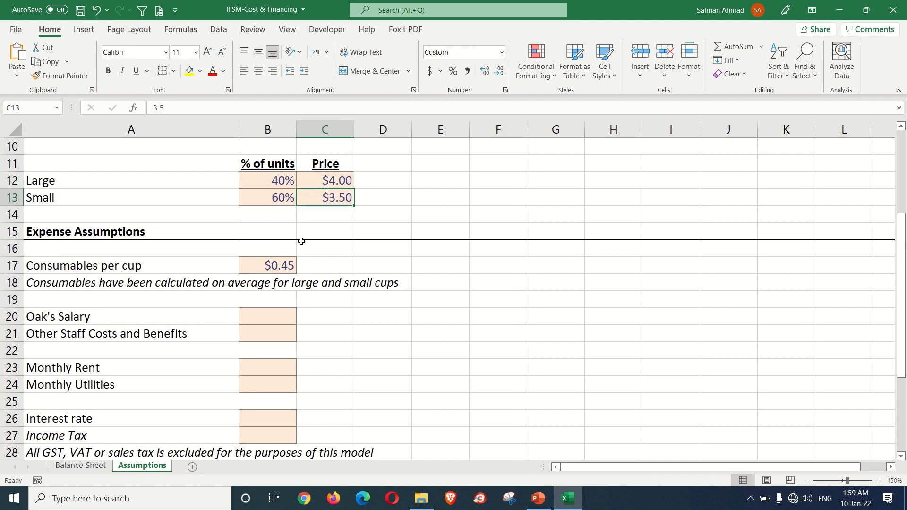
left_click(285, 267)
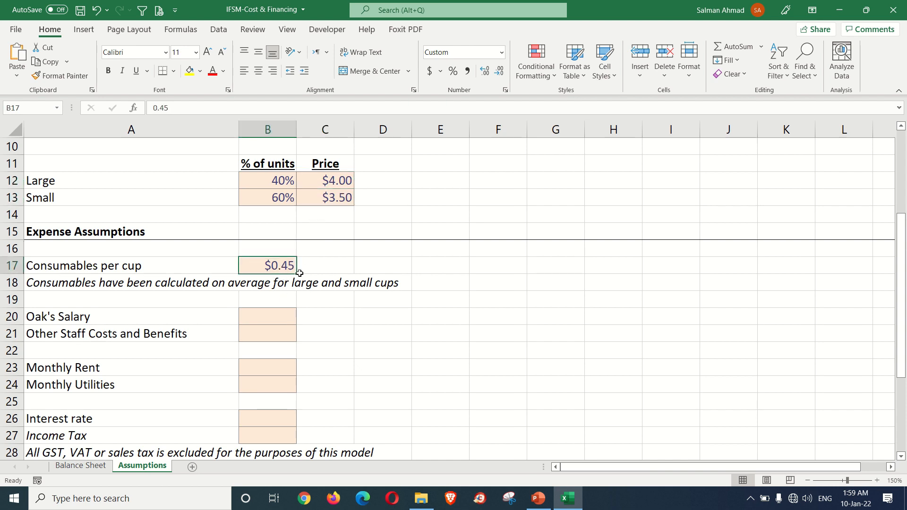
Enter the salary expense in B20 as 50000
left_click(274, 320)
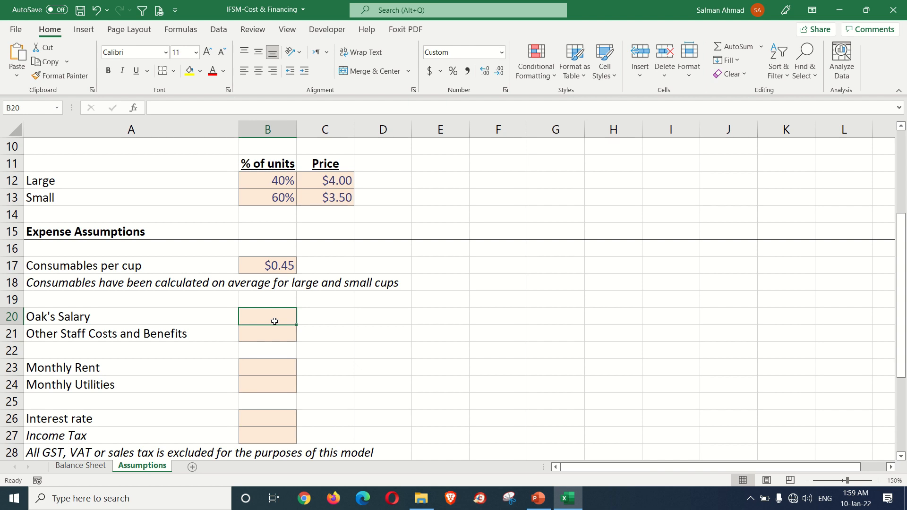
type("50000")
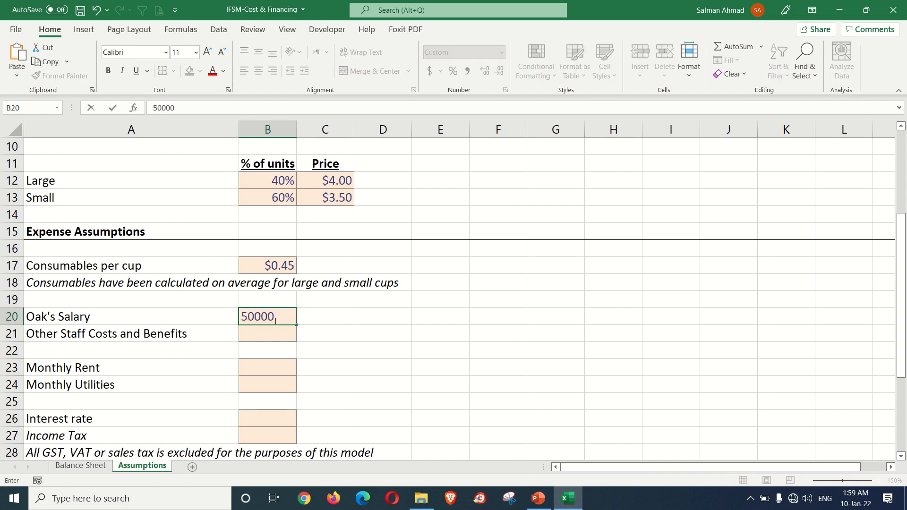
key("Return")
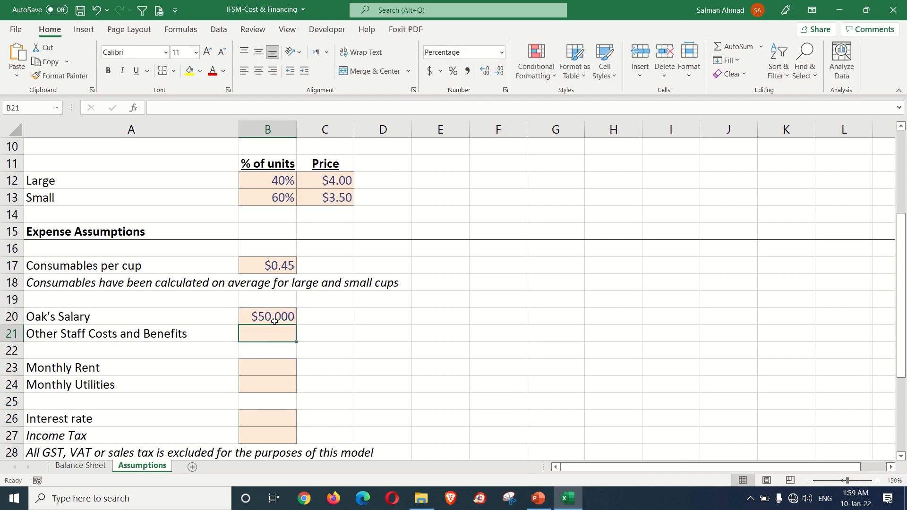
left_click(272, 320)
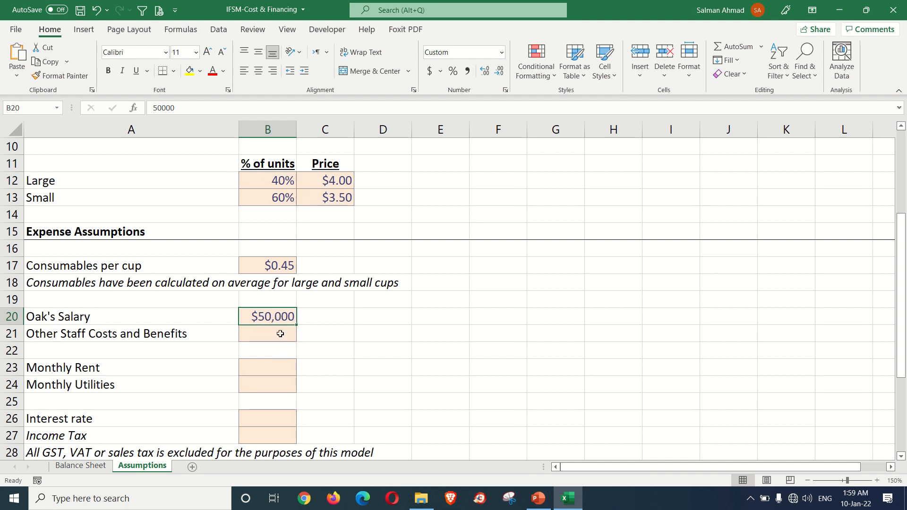
Enter Other Staff Costs and Benefits as 25% in B21 and check it against the salary in B20
left_click(280, 334)
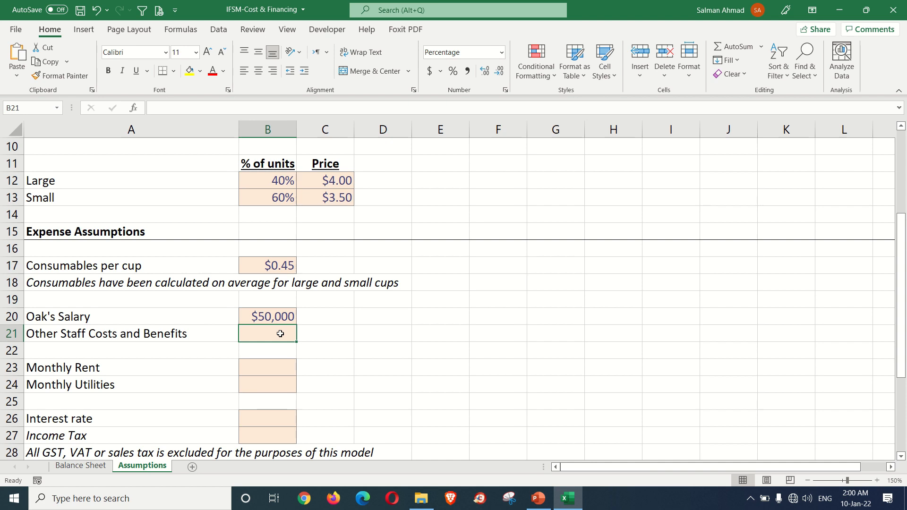
type("25")
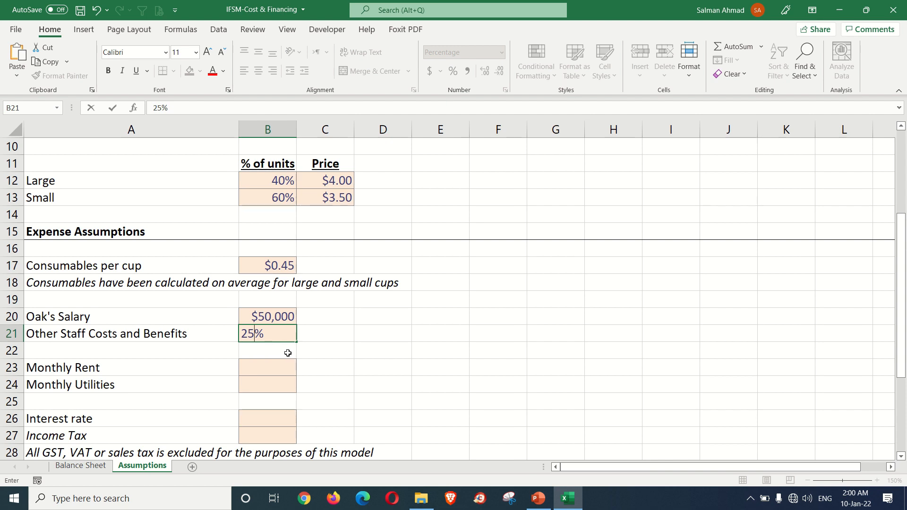
left_click(309, 342)
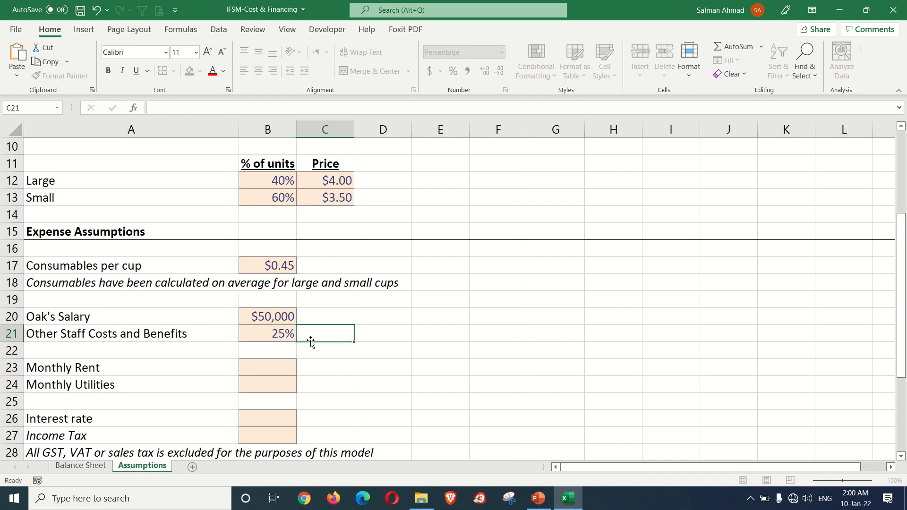
left_click(273, 316)
left_click(276, 334)
left_click(274, 321)
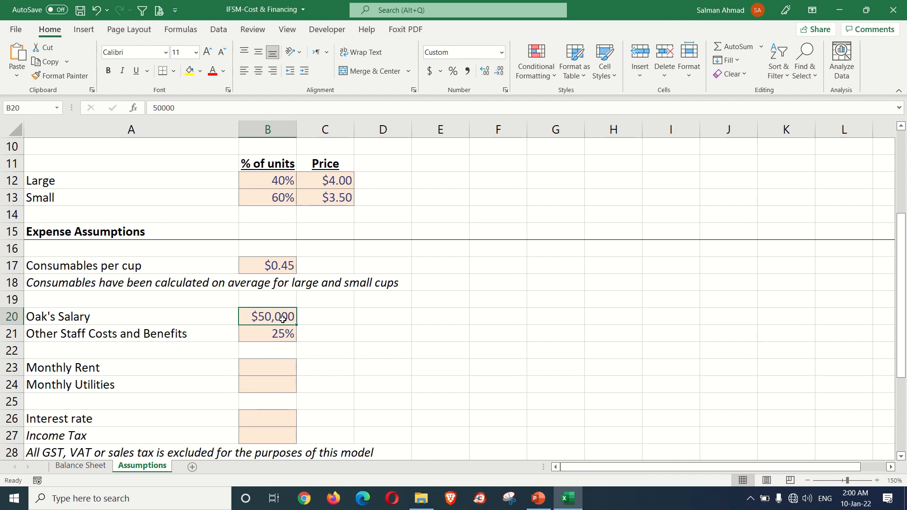
left_click(279, 336)
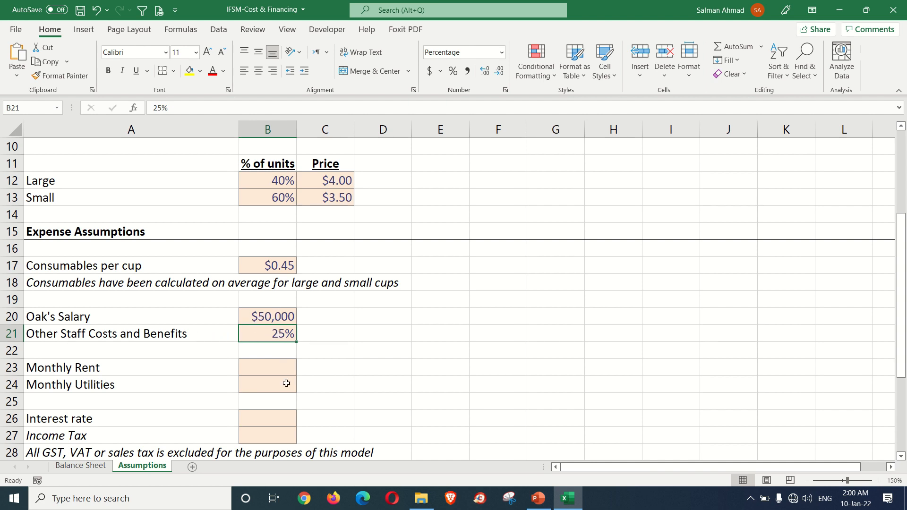
Enter the monthly rent as 1200 in B23
left_click(281, 369)
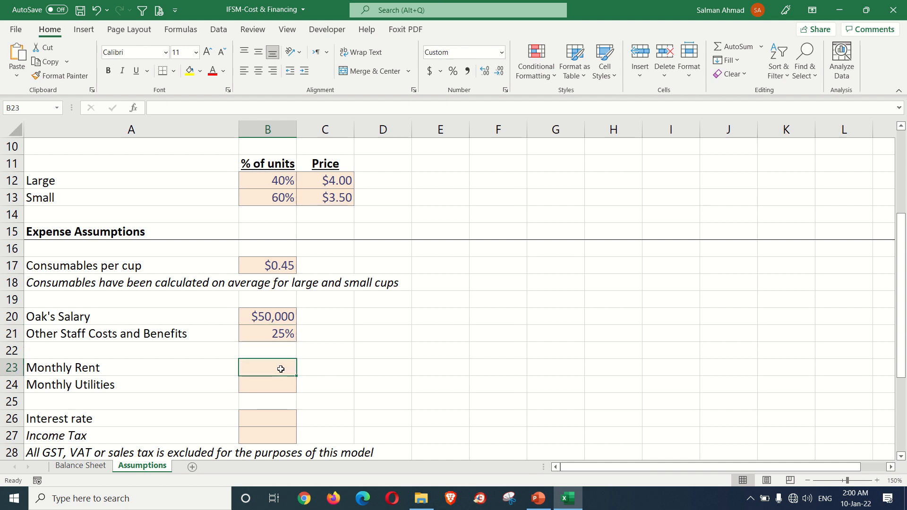
left_click_drag(283, 316, 284, 334)
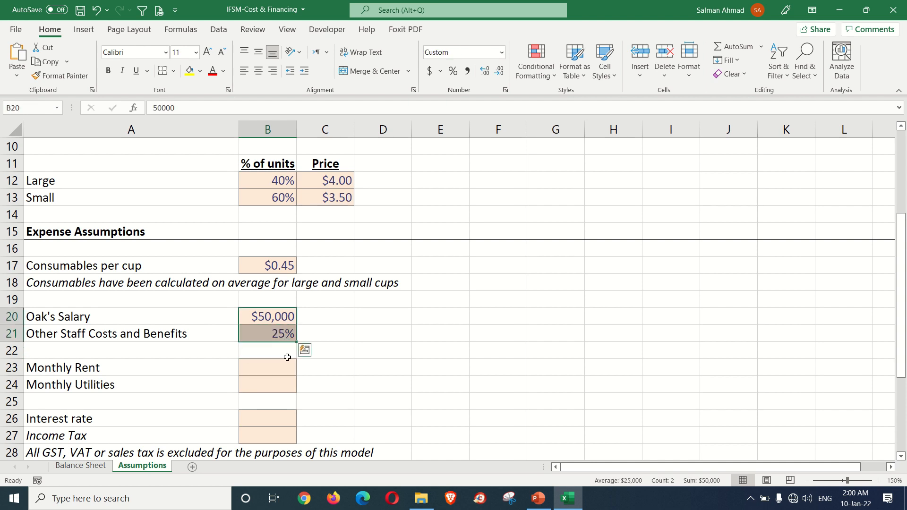
left_click(287, 369)
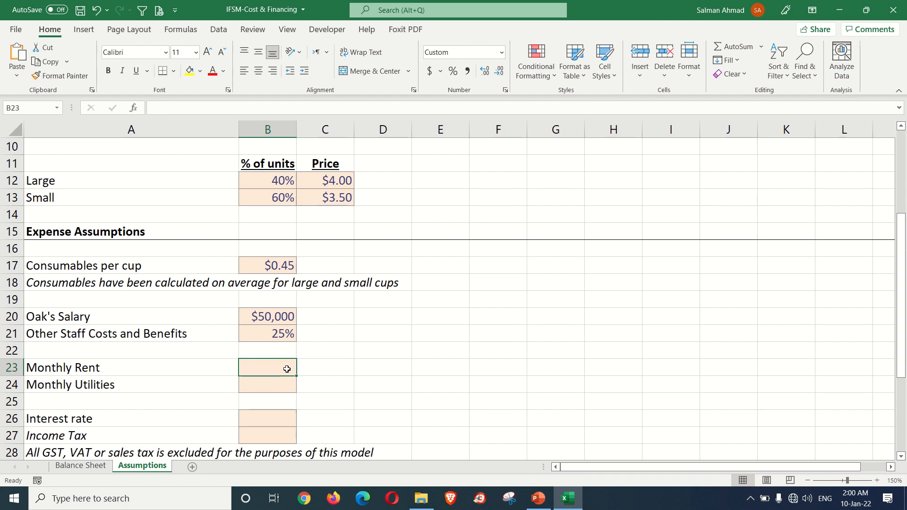
type("1200")
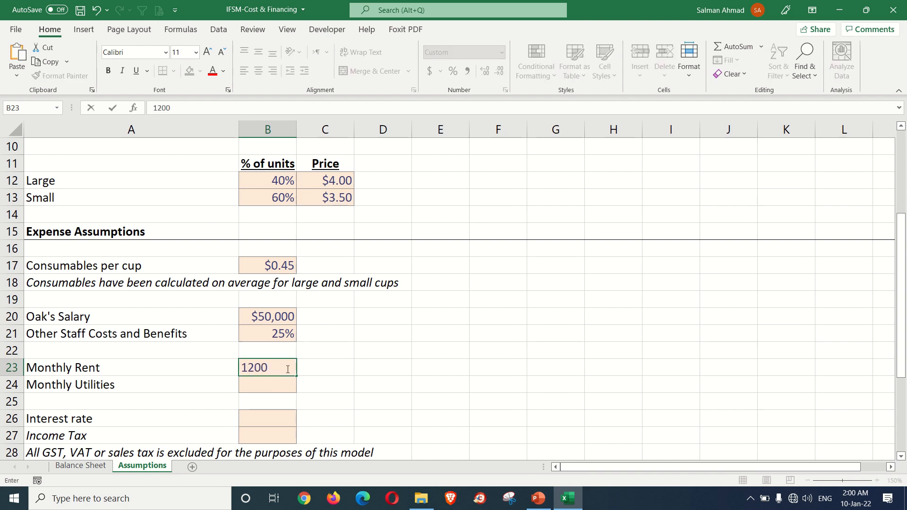
key("Return")
left_click(287, 369)
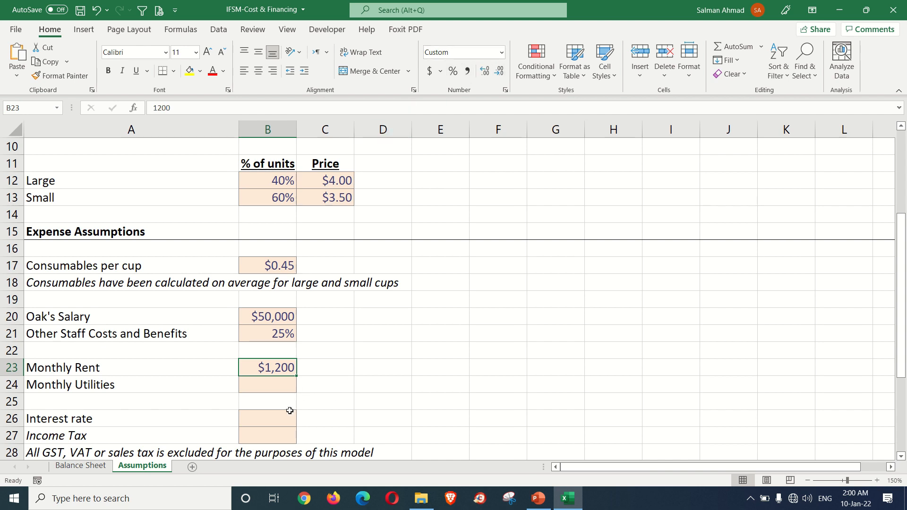
Enter the monthly utilities as 100 in B24 and check it alongside the monthly rent
left_click(272, 384)
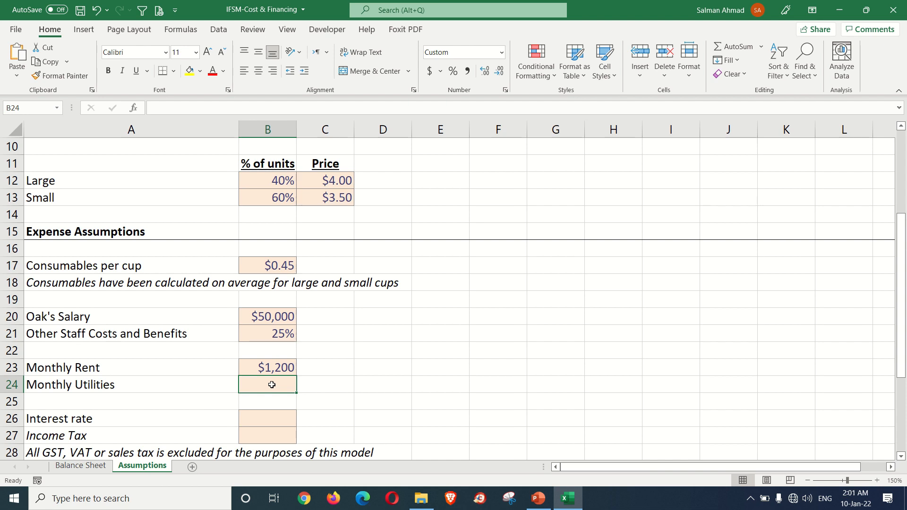
type("100")
key("Return")
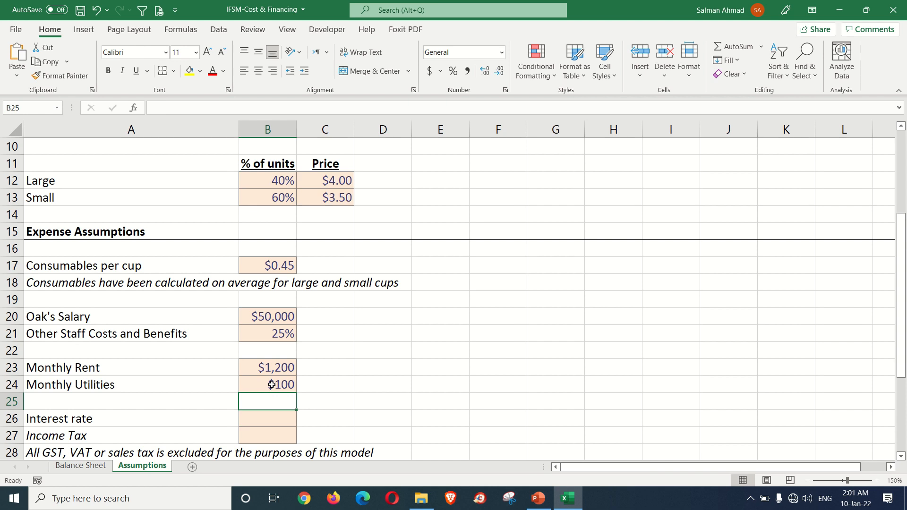
left_click(272, 384)
left_click(274, 362)
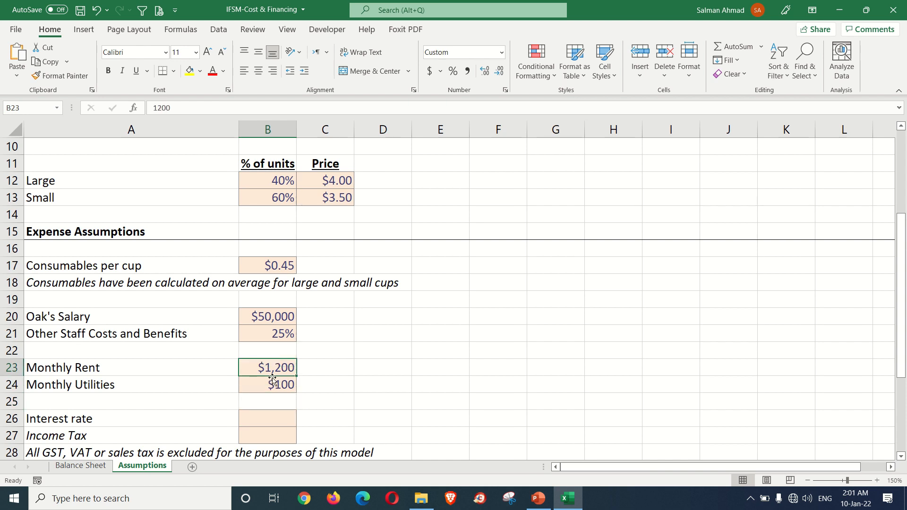
Enter the interest rate as 7% in B26
scroll(273, 361, "down", 2)
left_click(271, 319)
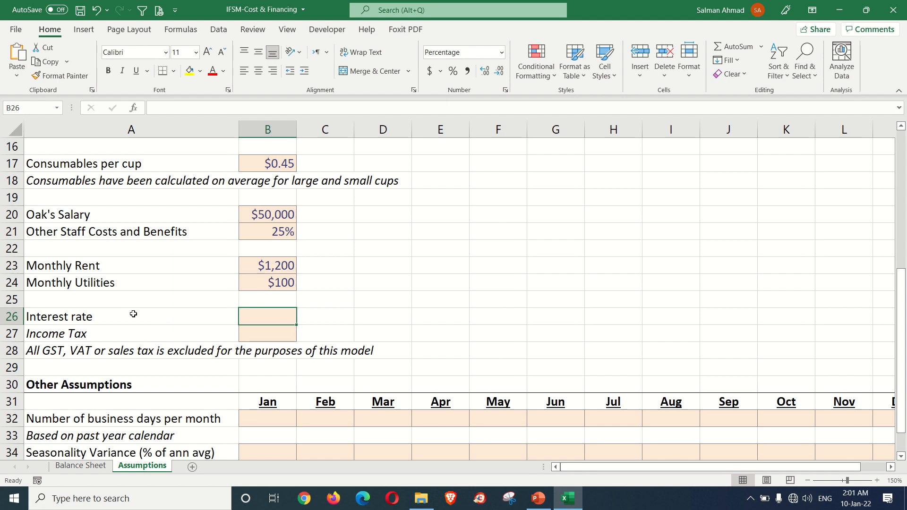
type("7")
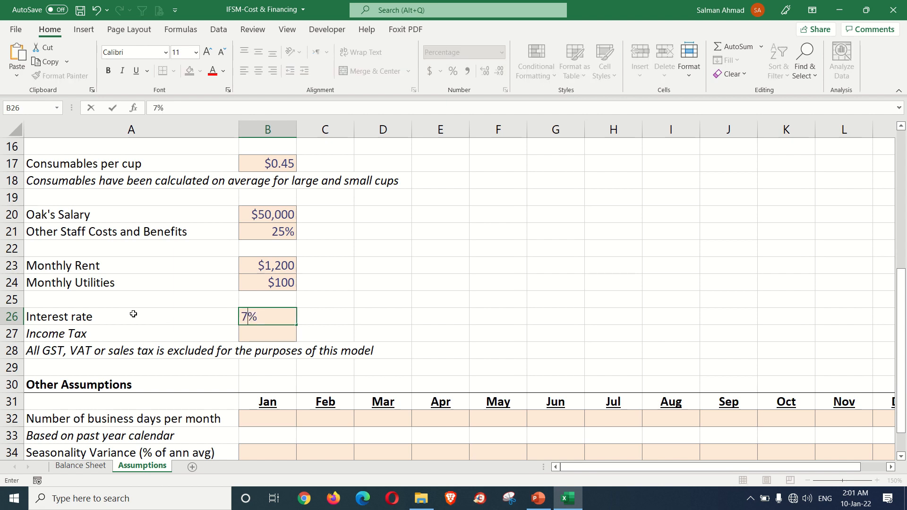
key("Return")
left_click(271, 312)
Enter the income tax rate as 30% in B27 and check it alongside the interest rate
left_click(271, 335)
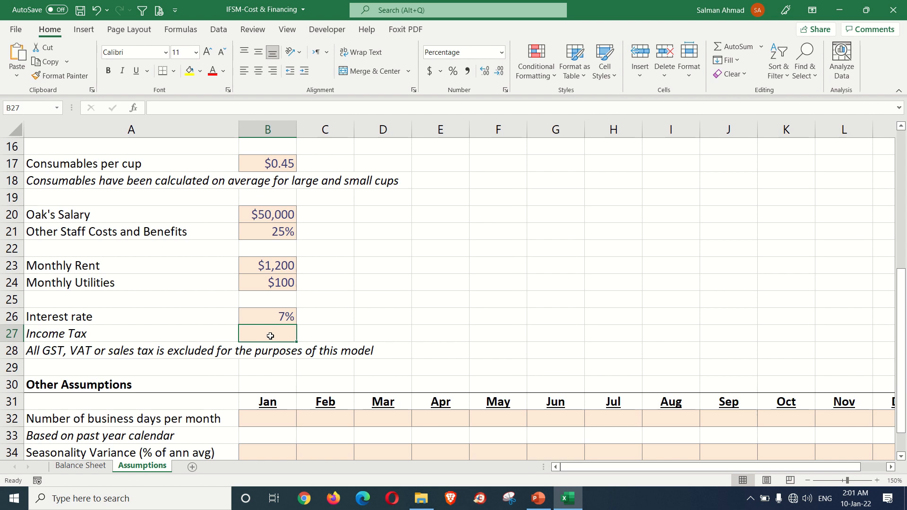
type("30")
key("Return")
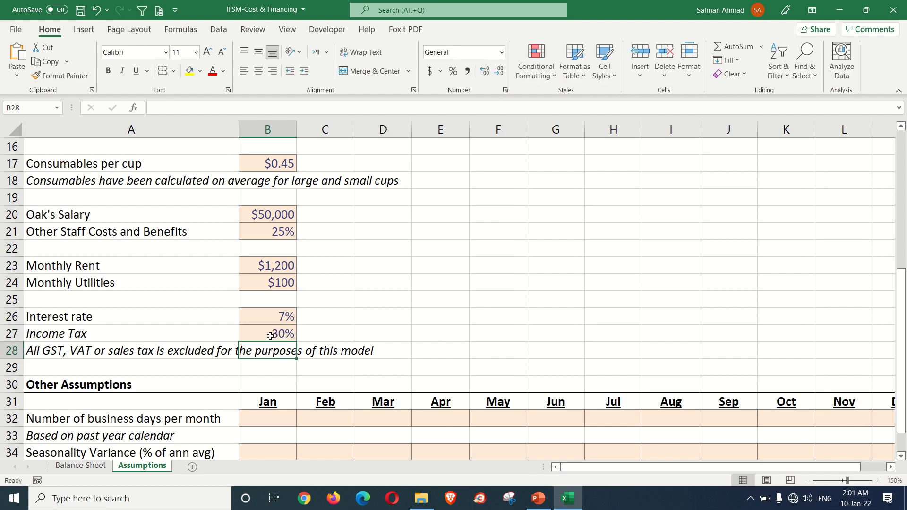
left_click(270, 335)
left_click(275, 321)
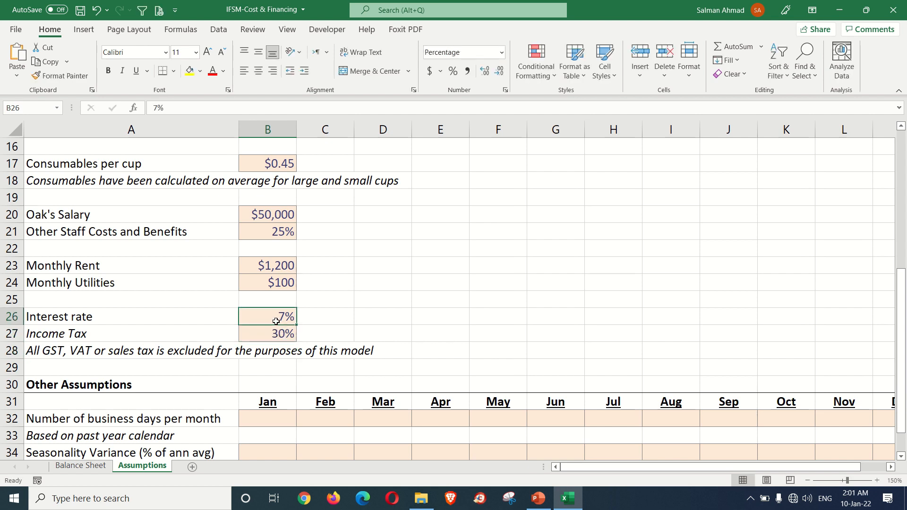
left_click(276, 335)
left_click(283, 312)
Review the expense assumptions from consumables per cup in B17 to income tax in B27, and the sales tax exclusion note in row 28
scroll(273, 273, "up", 2)
left_click(275, 266)
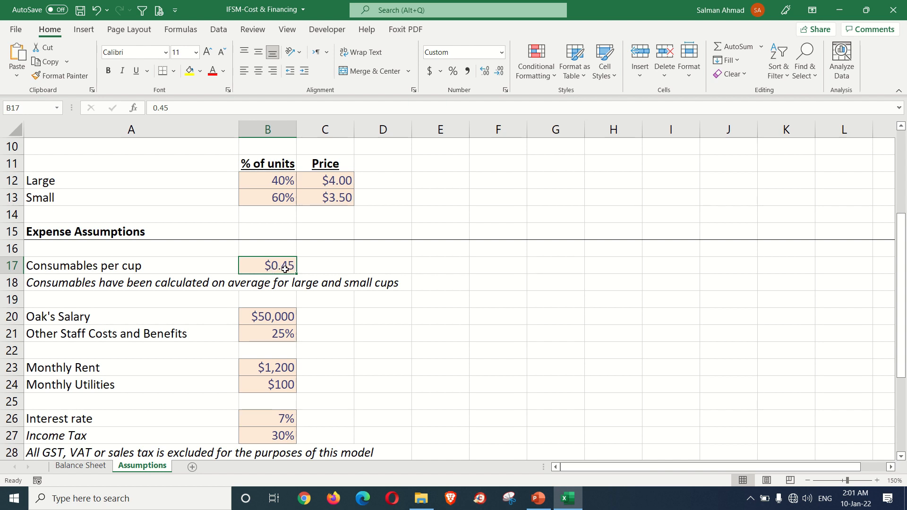
left_click(286, 317)
scroll(284, 315, "down", 1)
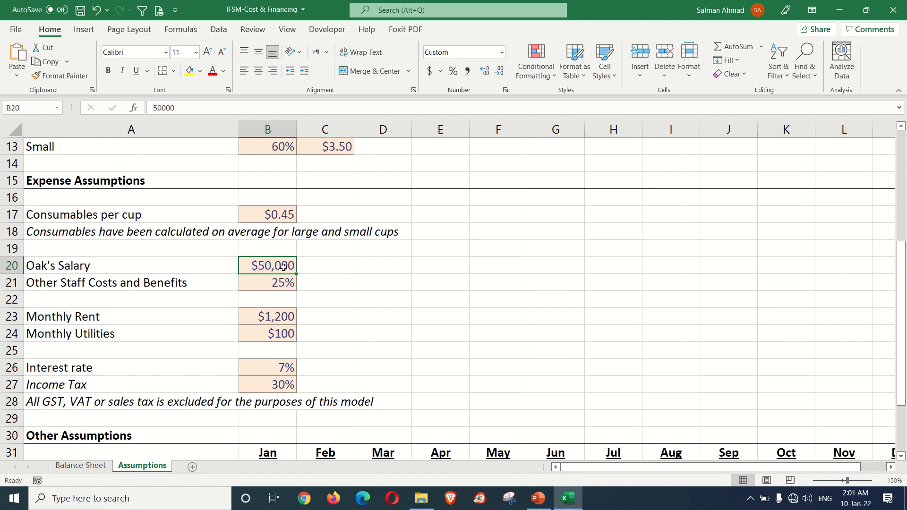
left_click(285, 282)
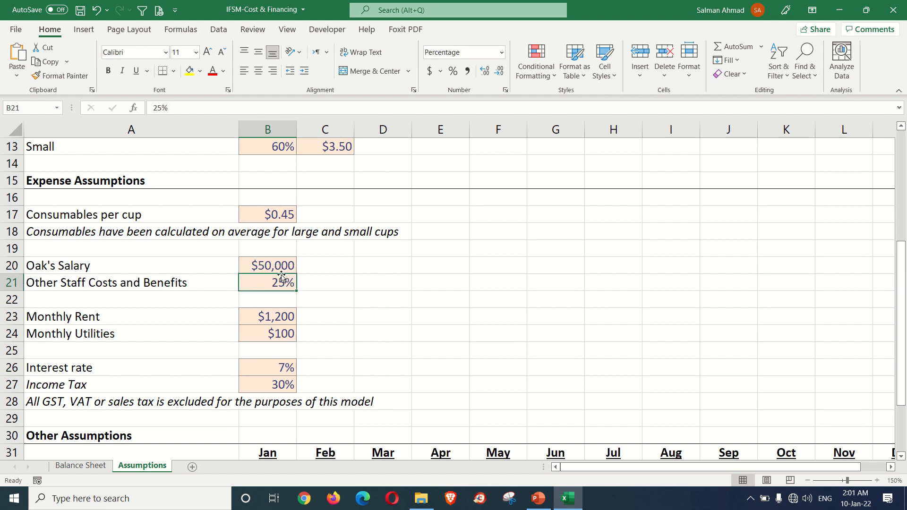
left_click(281, 265)
left_click(281, 282)
left_click(263, 318)
scroll(267, 330, "down", 1)
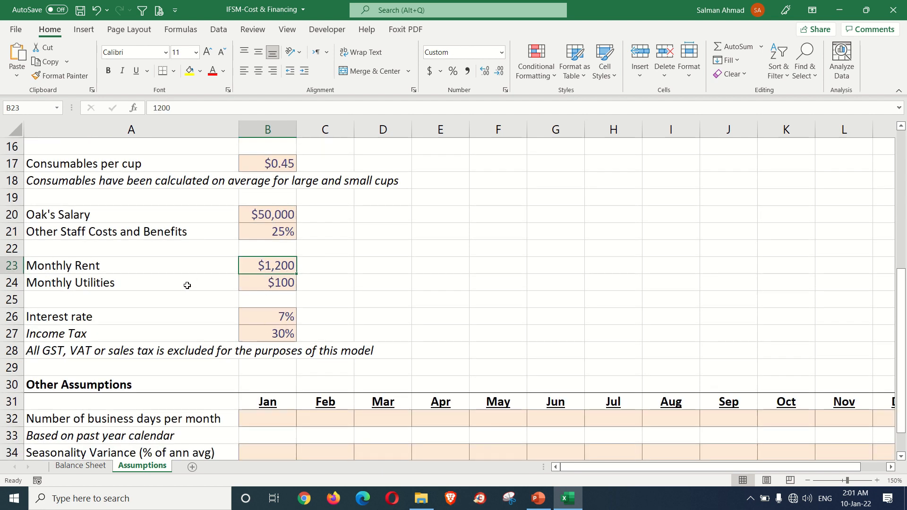
left_click(263, 285)
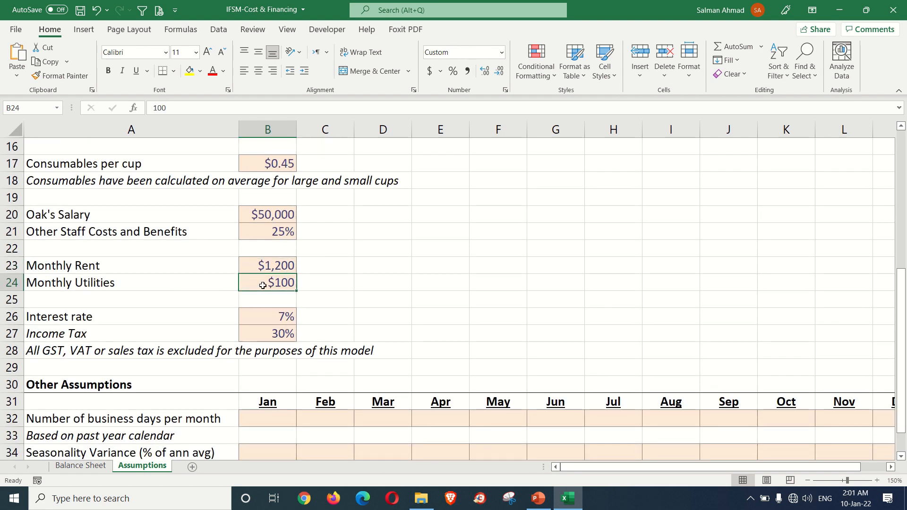
left_click(273, 316)
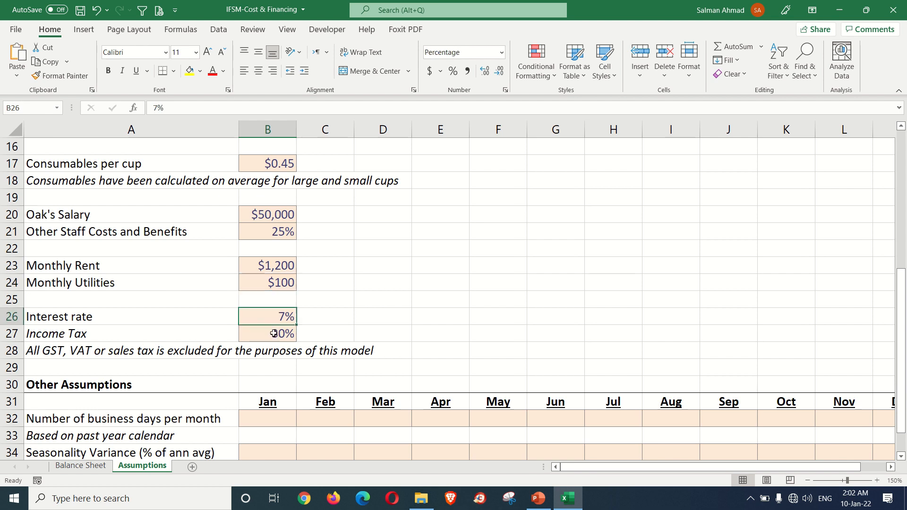
left_click(274, 334)
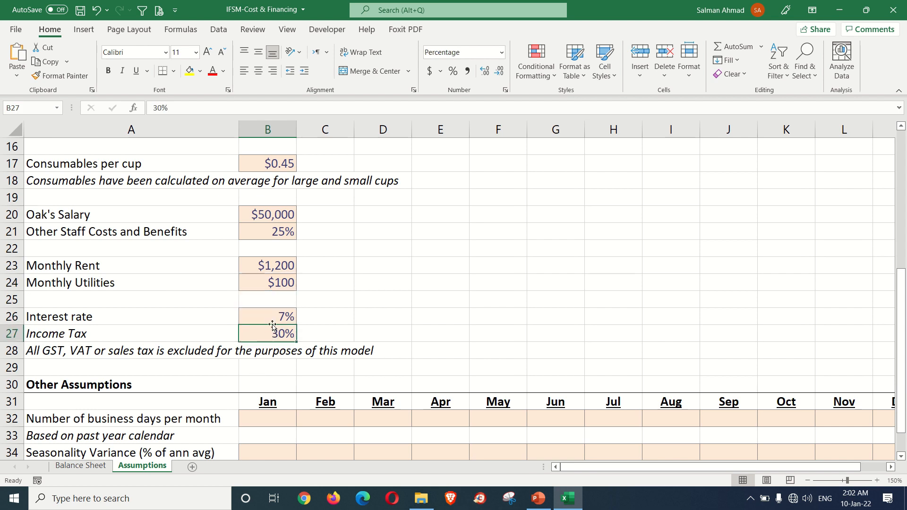
left_click(273, 320)
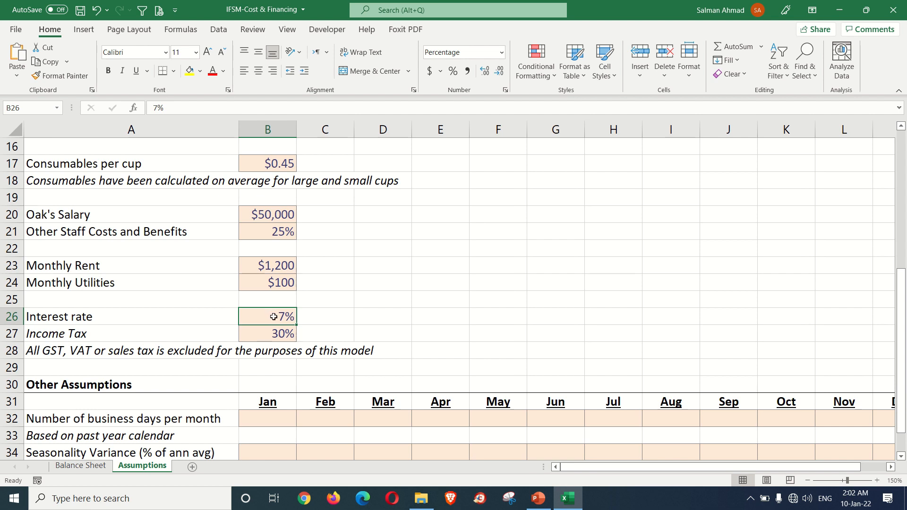
left_click(262, 337)
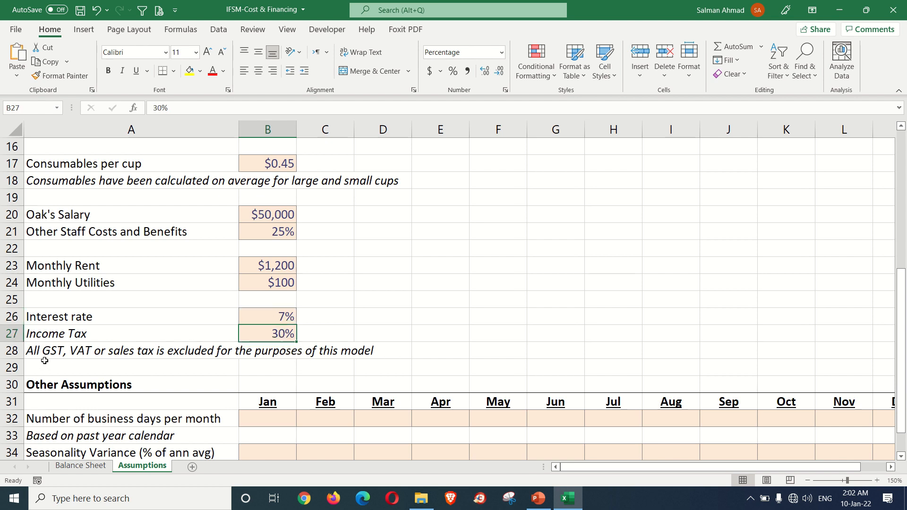
left_click(60, 354)
left_click(258, 354)
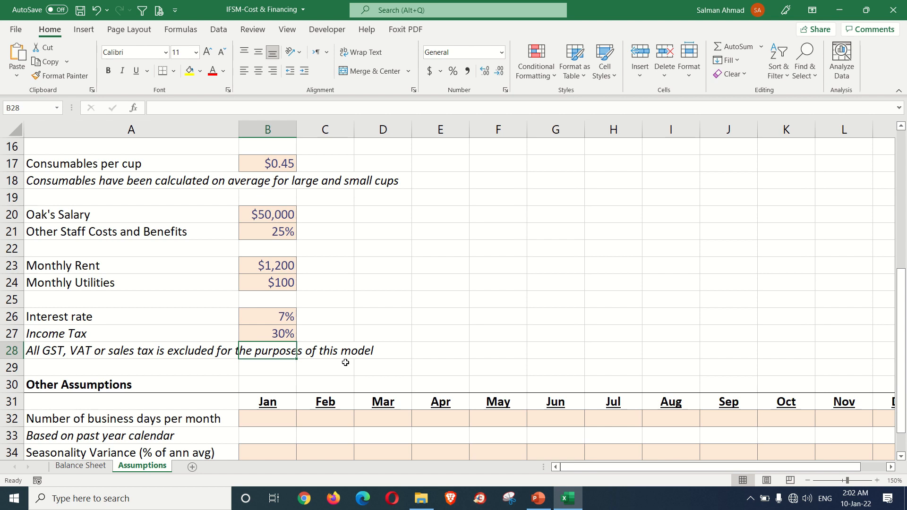
left_click(349, 355)
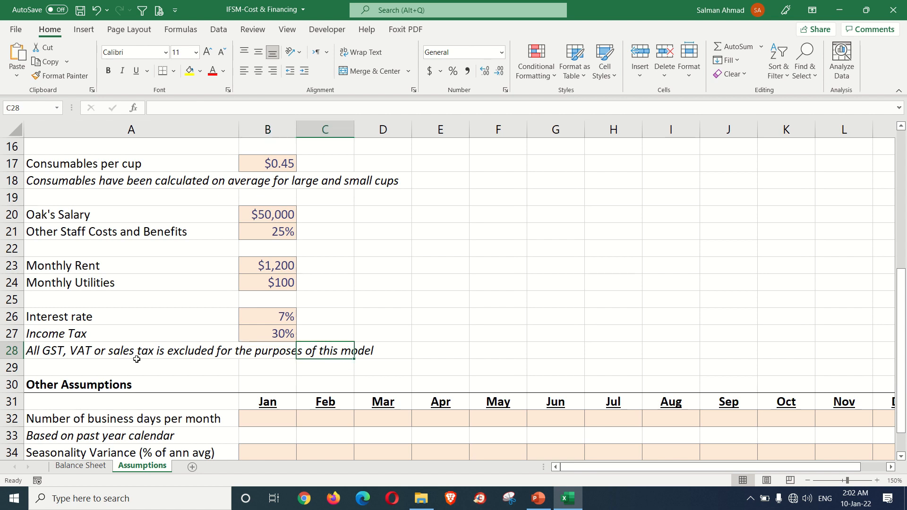
Look over the January to December headings in row 31 of the Other Assumptions section
scroll(252, 259, "down", 2)
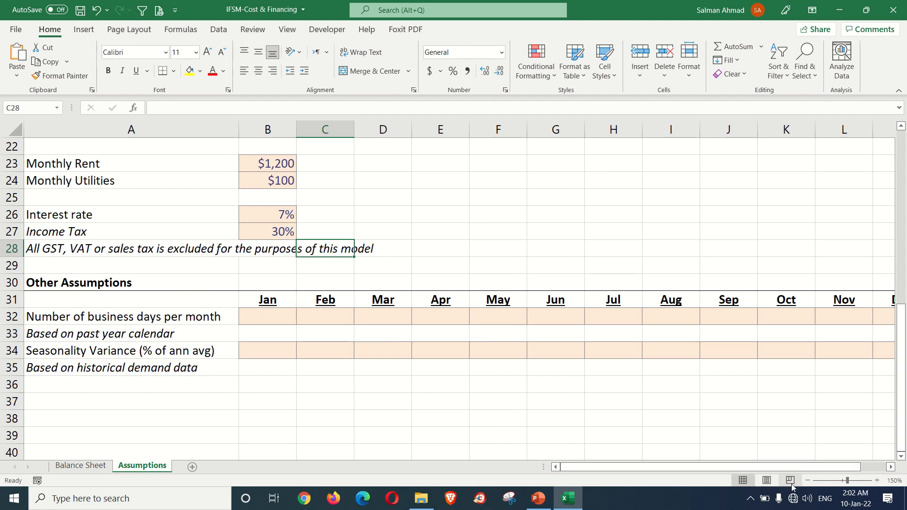
left_click(807, 480)
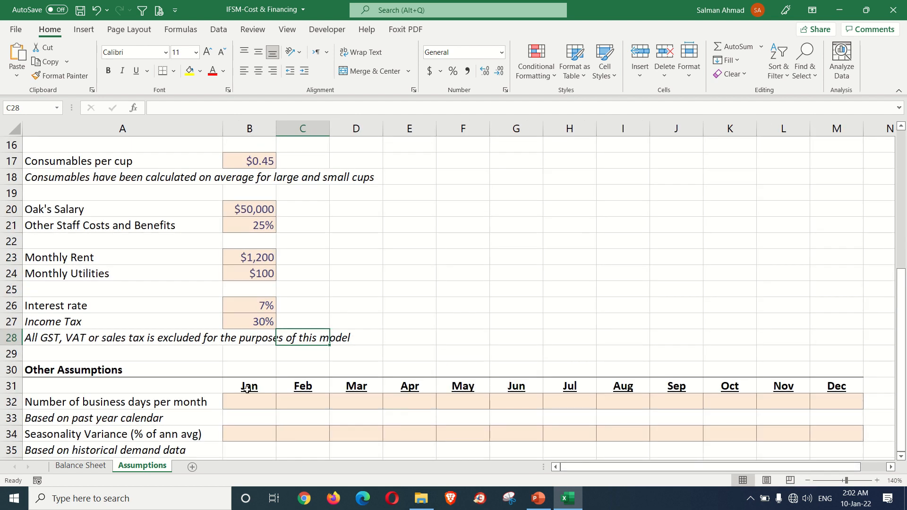
left_click(309, 391)
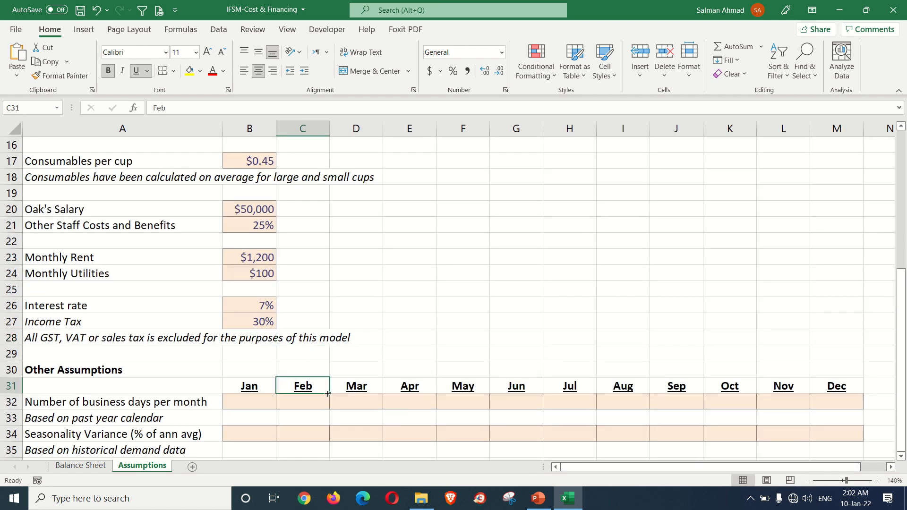
left_click(356, 391)
left_click(408, 392)
left_click(469, 391)
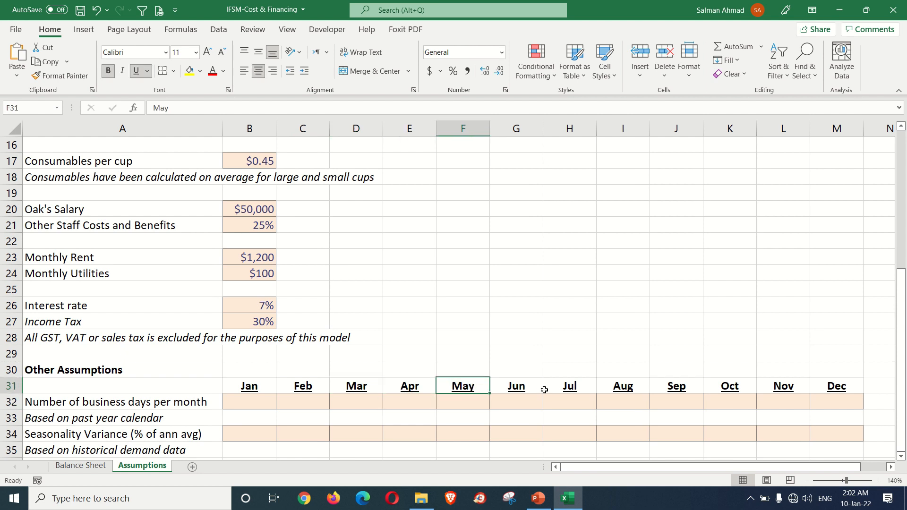
left_click(834, 387)
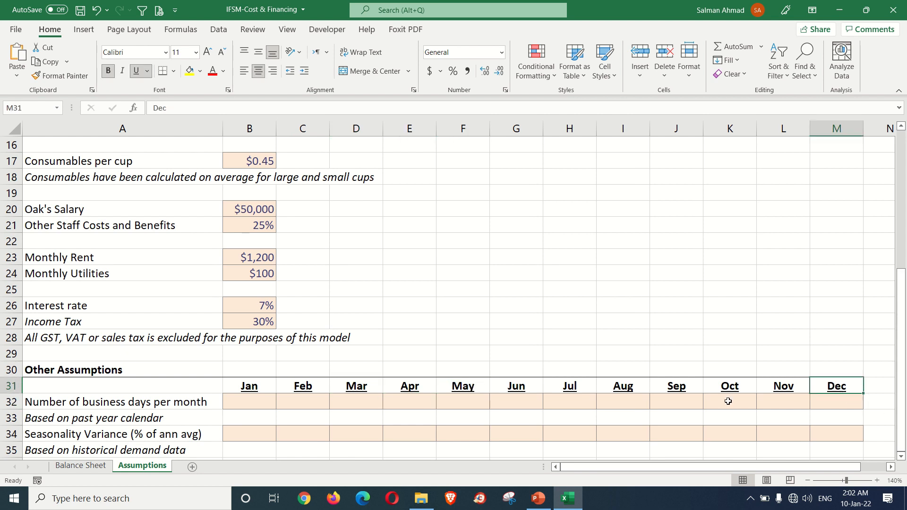
left_click(267, 392)
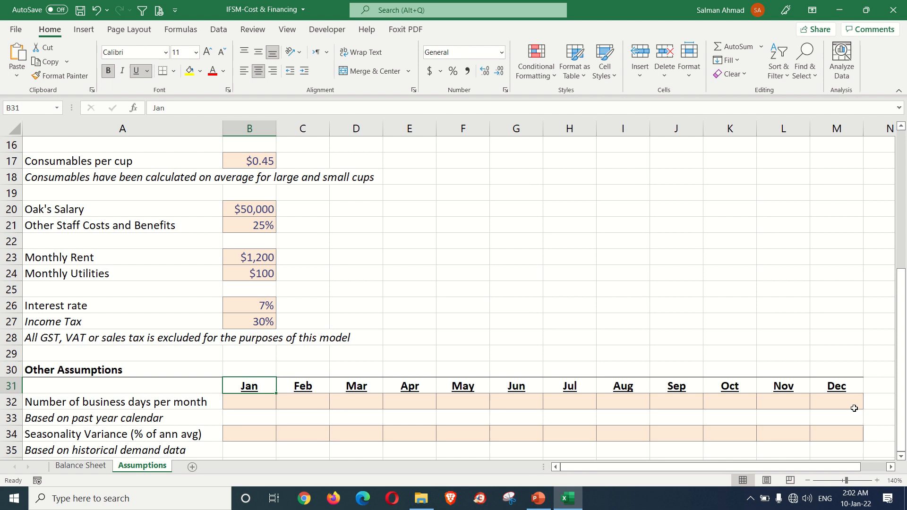
Enter the number of business days for January to May in B32:F32 as 22, 20, 22, 18 and 23
left_click(268, 402)
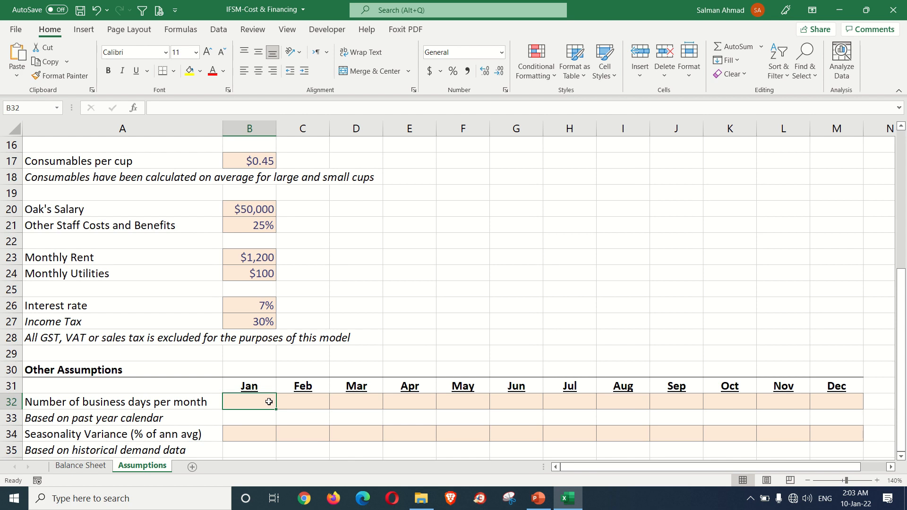
type("22")
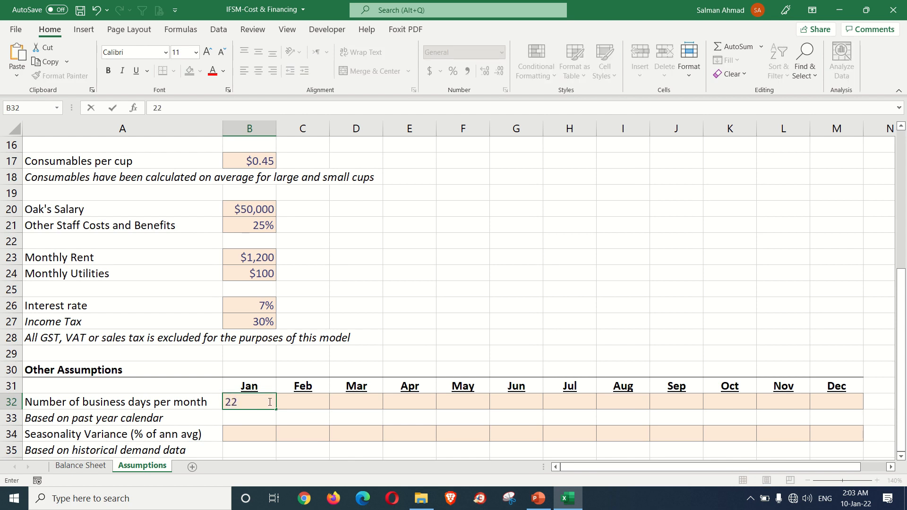
key("Tab")
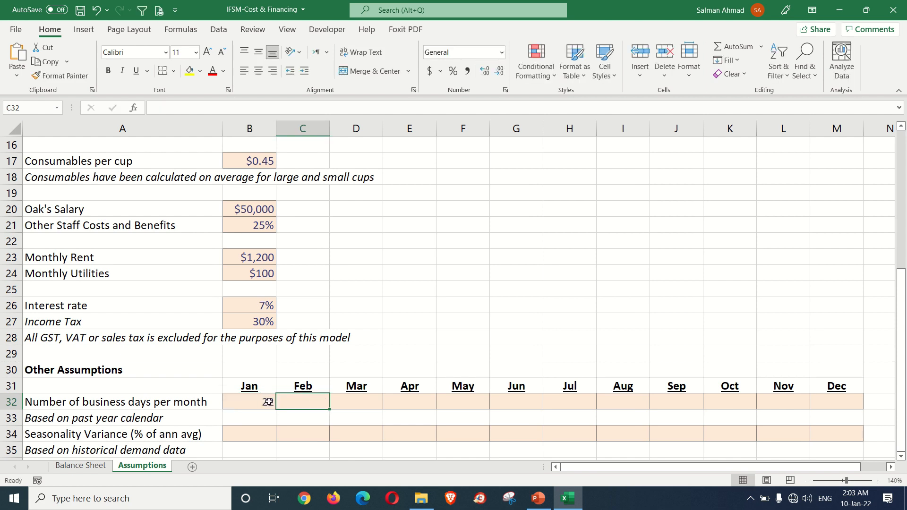
type("20")
key("Tab")
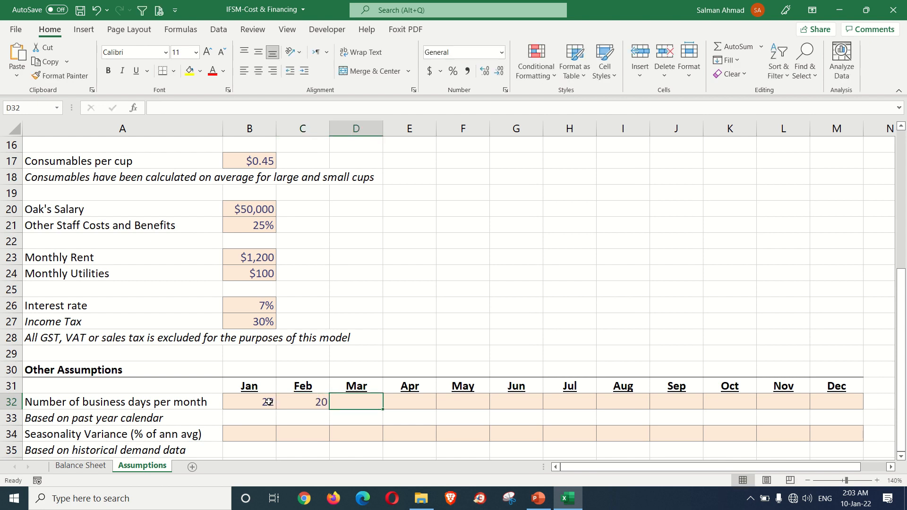
type("22")
key("Tab")
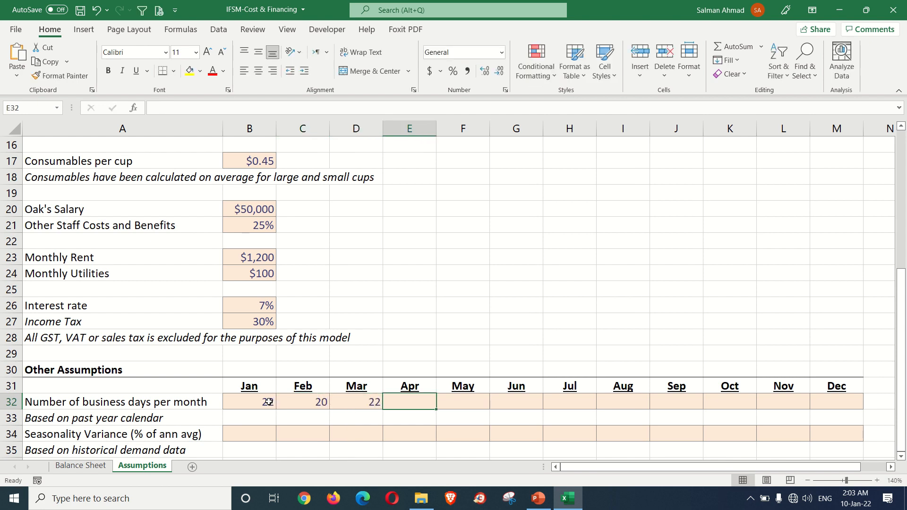
type("18")
key("Tab")
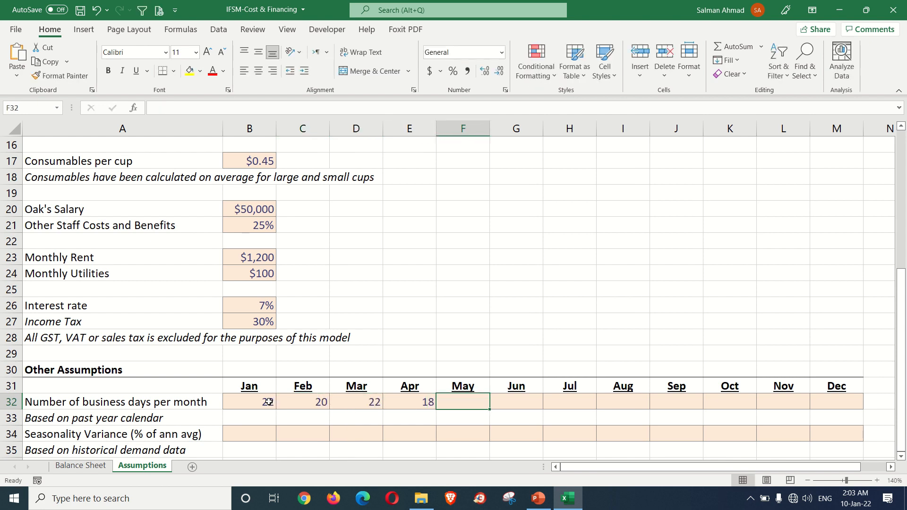
type("23")
key("Tab")
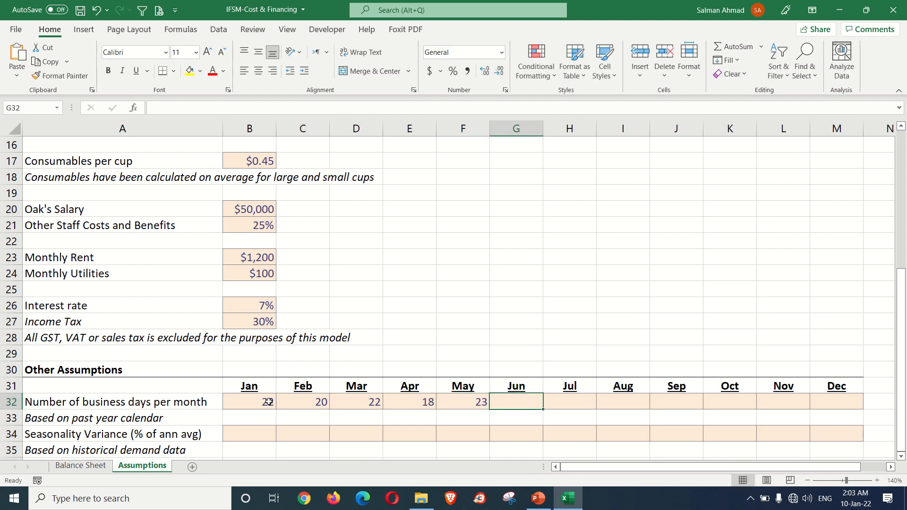
Enter the number of business days for June to September in G32:J32 as 21, 22, 22 and 20
type("21")
key("Tab")
type("22")
key("Tab")
type("22")
key("Tab")
type("20")
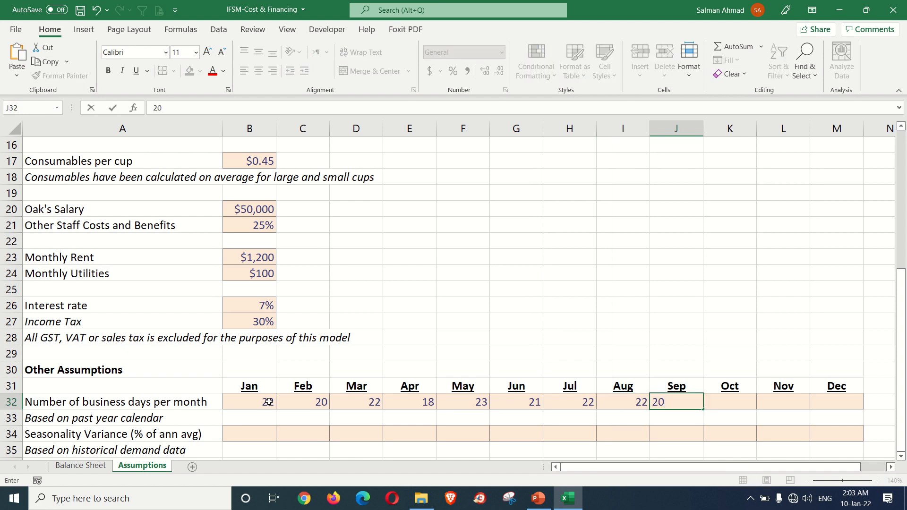
key("Tab")
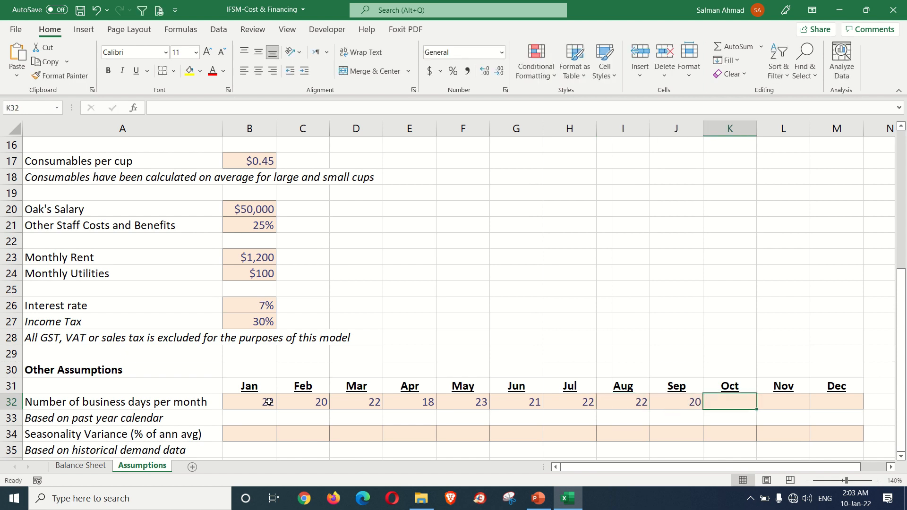
Enter the number of business days for October to December in K32:M32 as 20, 22 and 19
type("20")
key("Tab")
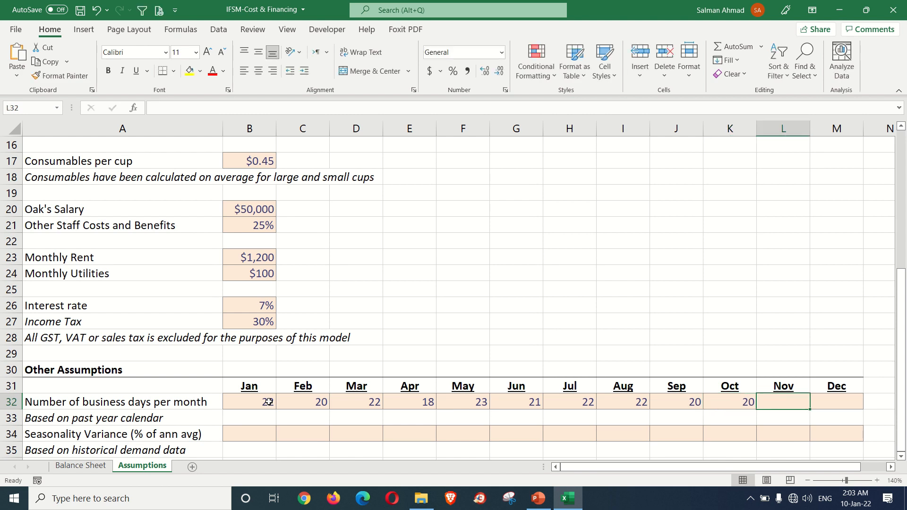
type("22")
key("Tab")
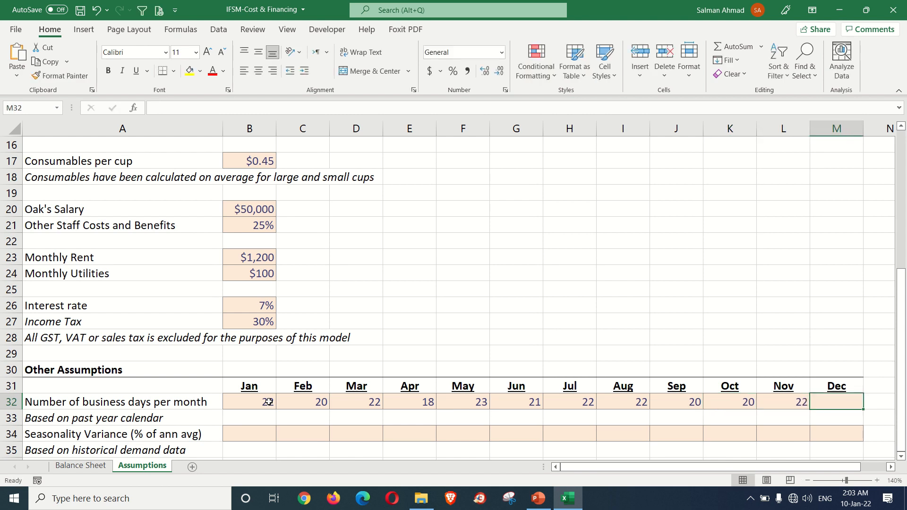
type("19")
key("Return")
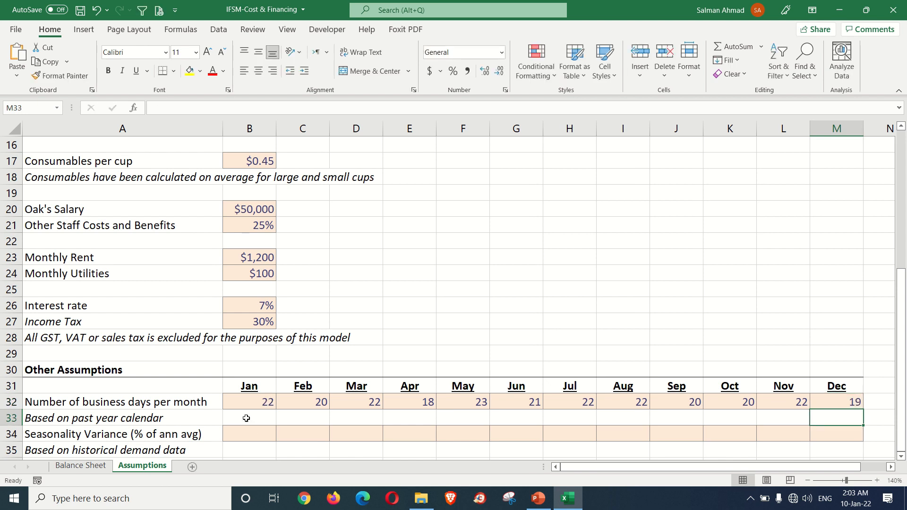
left_click(264, 400)
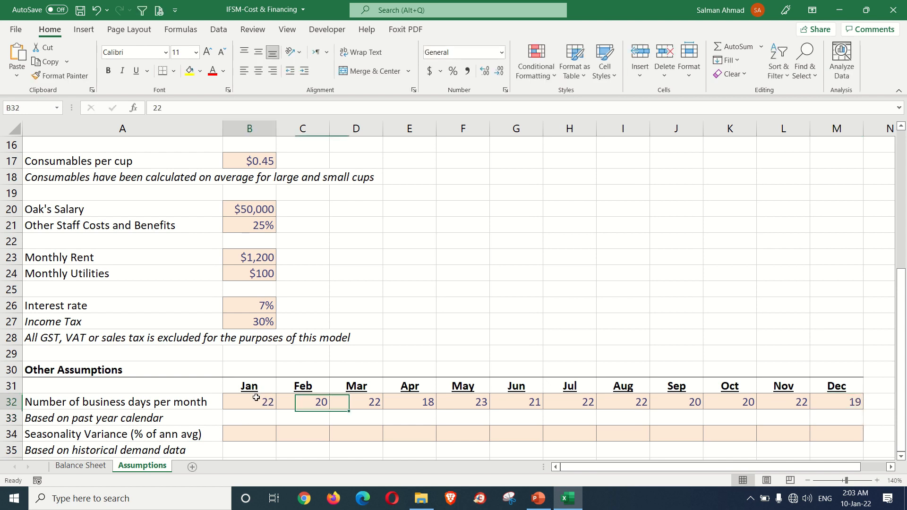
Look over the number of business days for February to December in C32:M32
left_click(314, 401)
left_click(361, 402)
left_click(401, 402)
left_click(468, 401)
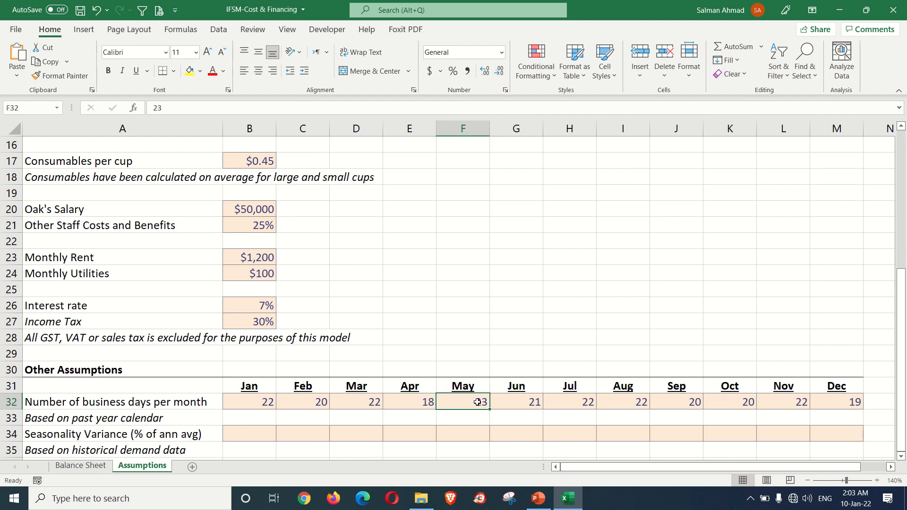
left_click(537, 401)
left_click(564, 402)
left_click(639, 407)
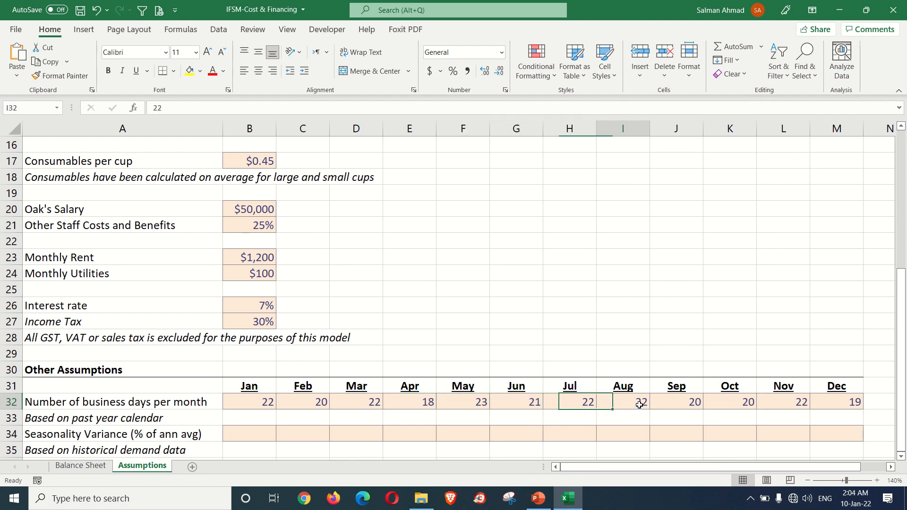
left_click(674, 403)
left_click(715, 403)
left_click(788, 403)
left_click(819, 399)
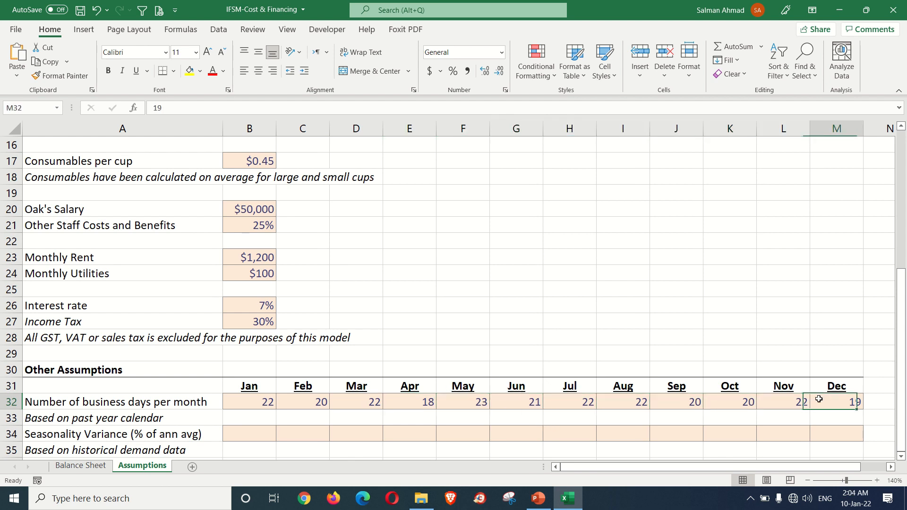
Enter the seasonality variance for January to April in B34:E34 as 80%, 90%, 100% and 100%
scroll(478, 421, "down", 1)
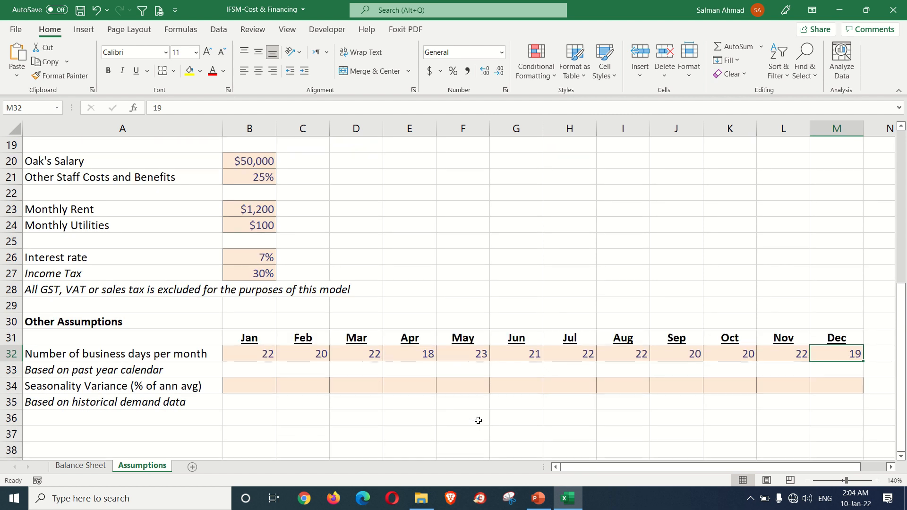
left_click(261, 388)
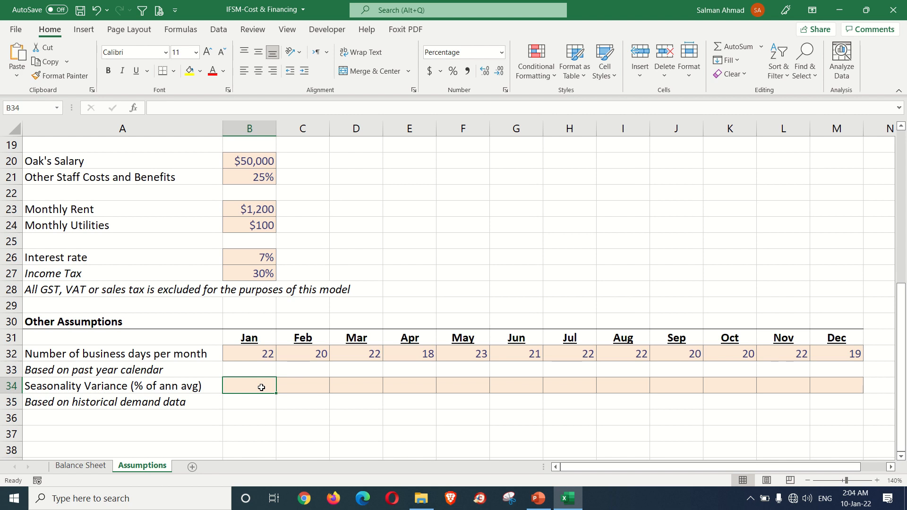
type("80")
key("Tab")
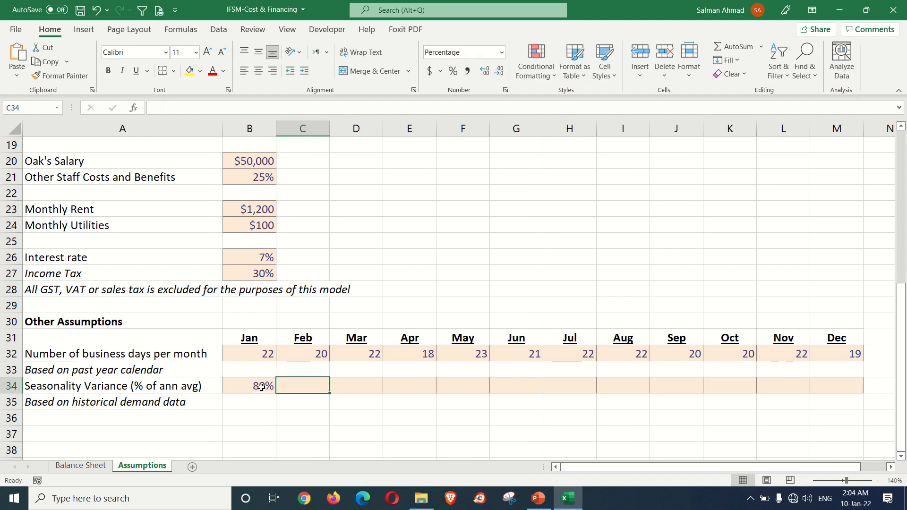
type("90")
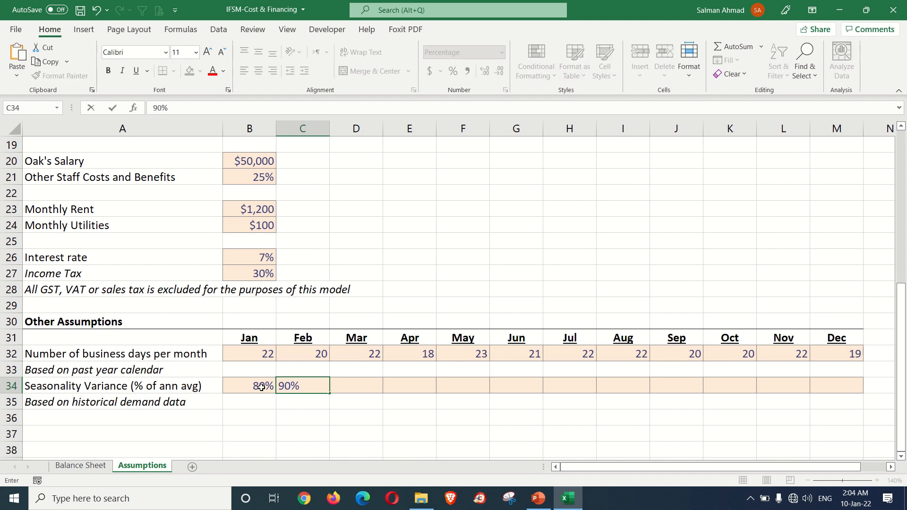
key("Tab")
type("100")
key("Tab")
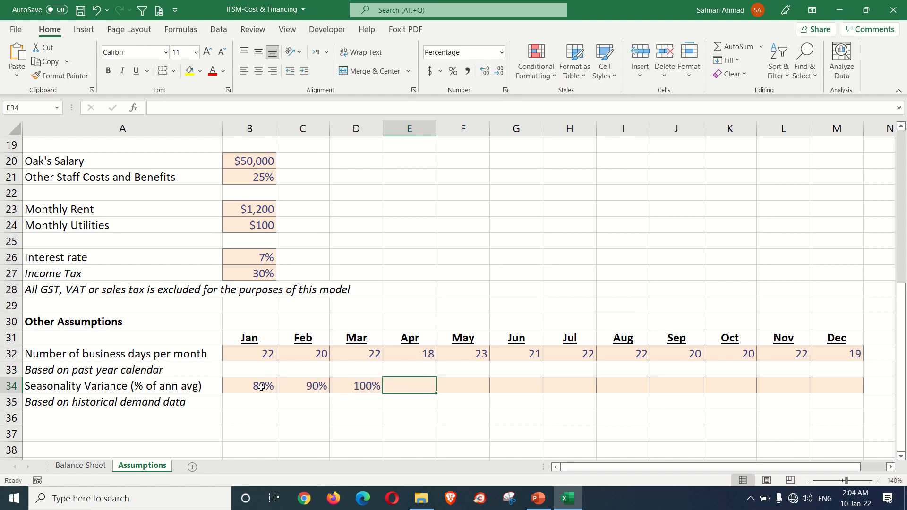
type("100")
key("Tab")
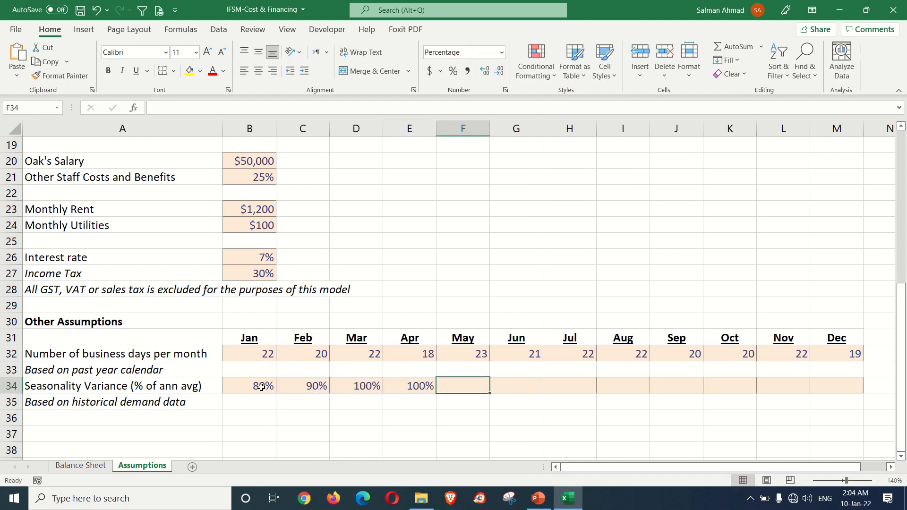
Enter the seasonality variance for May to August in F34:I34 as 110%, 120%, 110% and 100%
type("110")
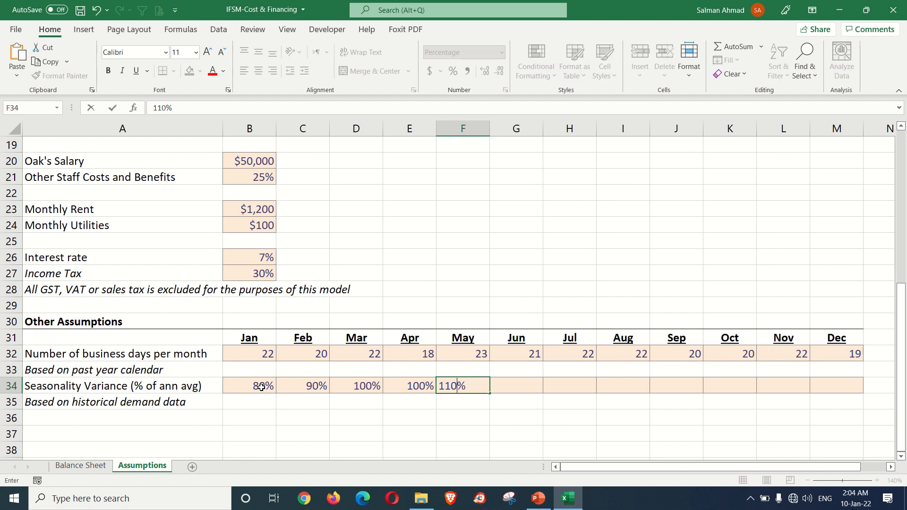
key("Tab")
type("120")
key("Tab")
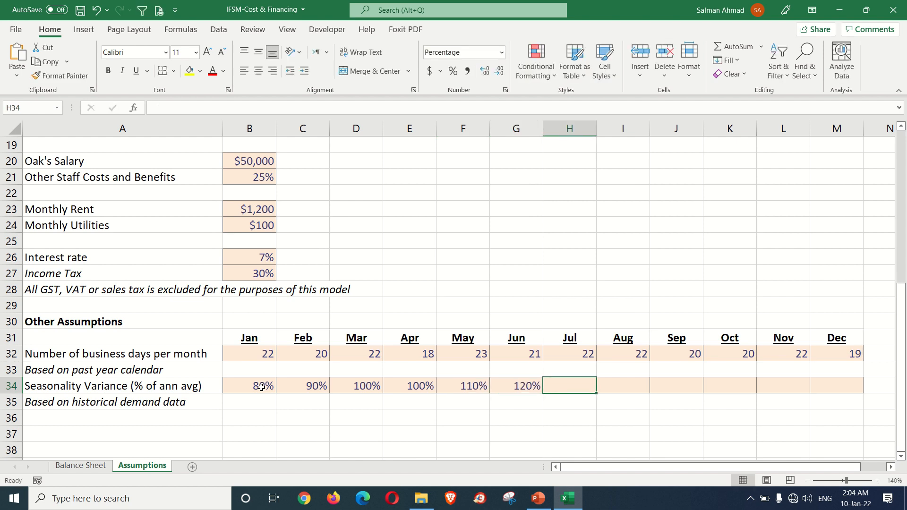
type("110")
key("Tab")
type("100")
key("Tab")
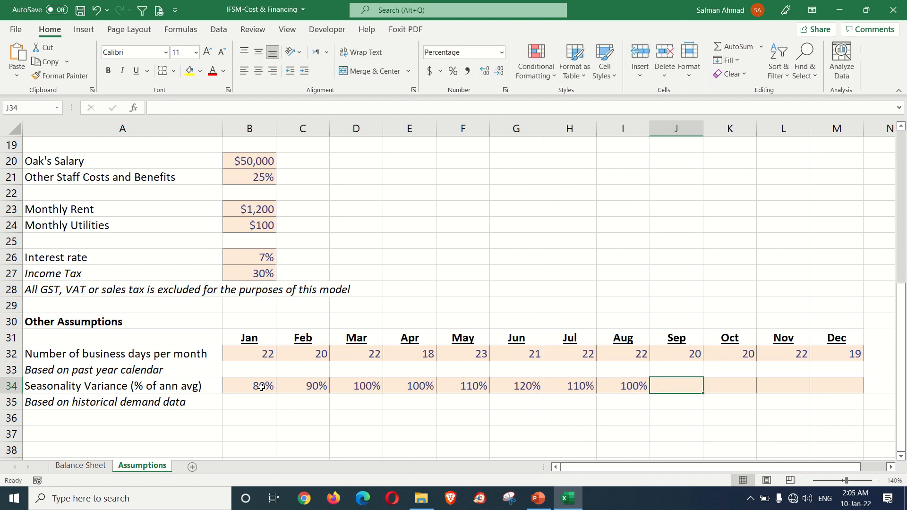
Enter the seasonality variance for September to November in J34:L34 as 100%, 90% and 80%
type("100")
key("Tab")
type("90")
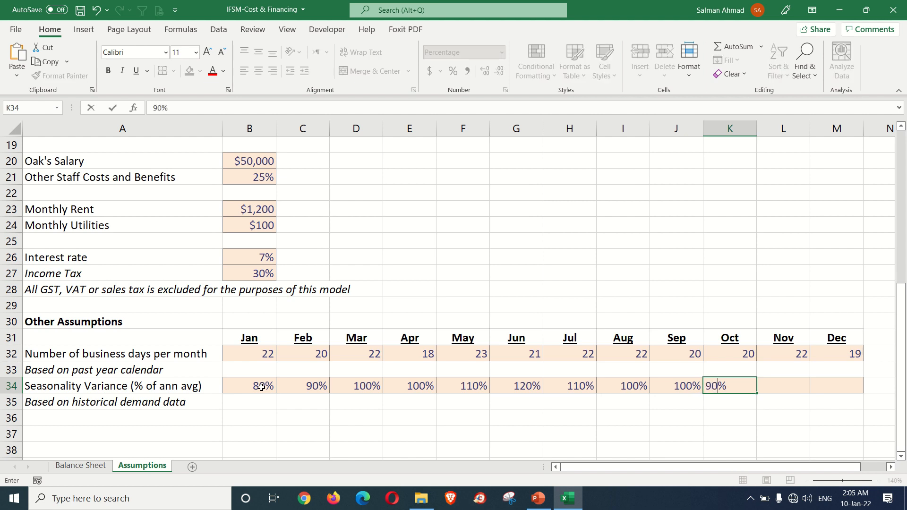
key("Tab")
type("8")
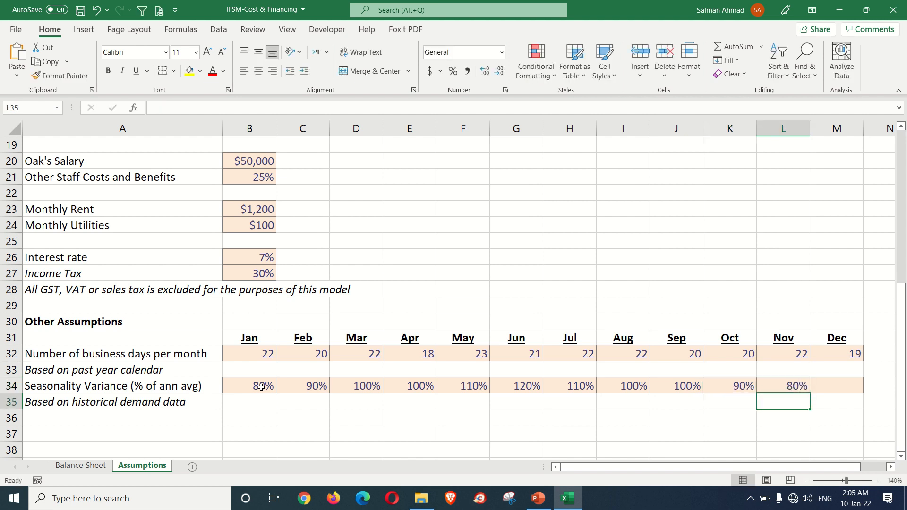
Examine the low and high seasonality months in row 34 and look over the assumptions above them
left_click(261, 387)
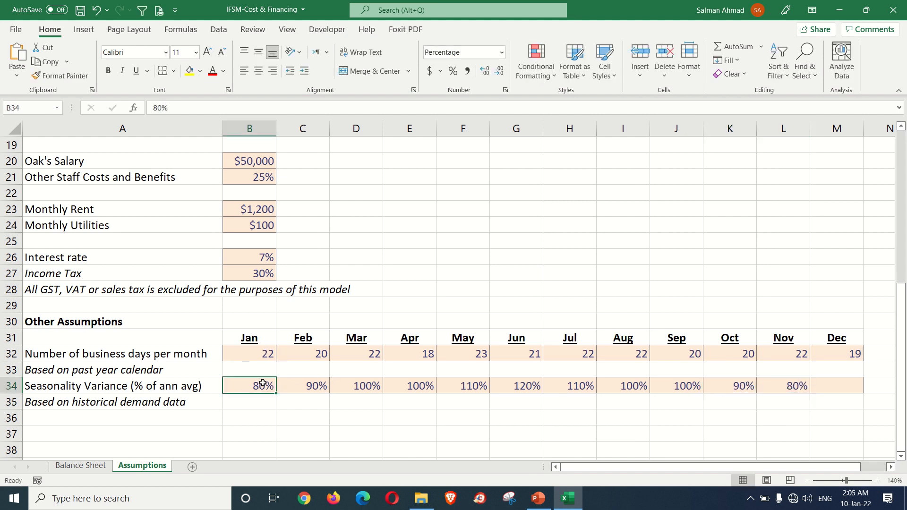
left_click_drag(382, 388, 679, 386)
left_click_drag(259, 386, 289, 390)
left_click_drag(731, 390, 774, 389)
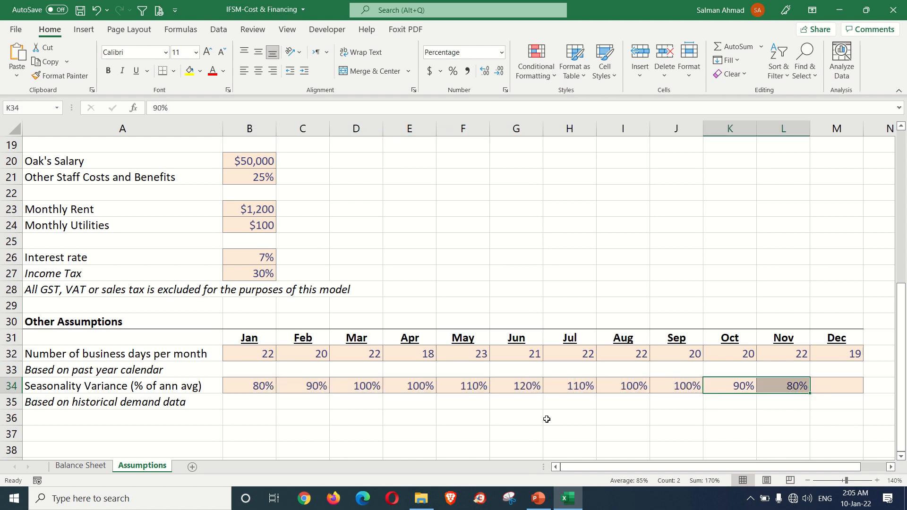
scroll(547, 419, "down", 2)
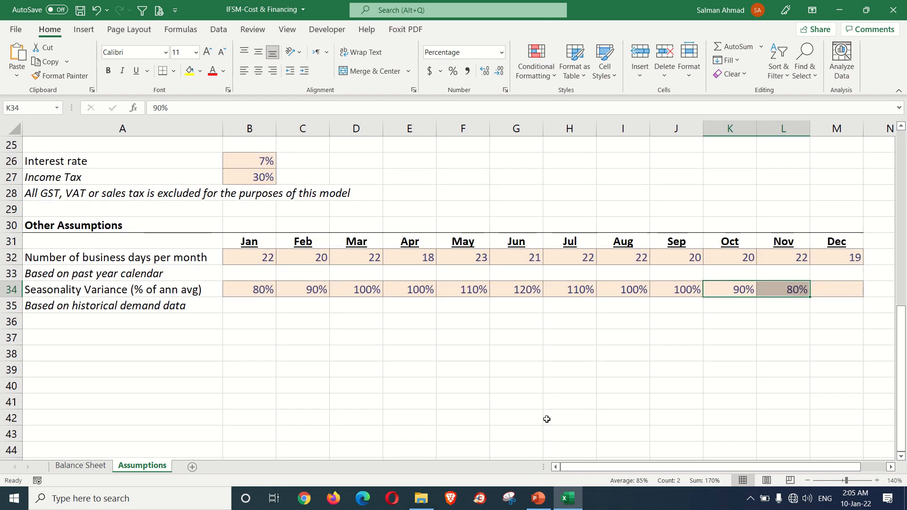
scroll(488, 385, "up", 3)
scroll(383, 374, "up", 5)
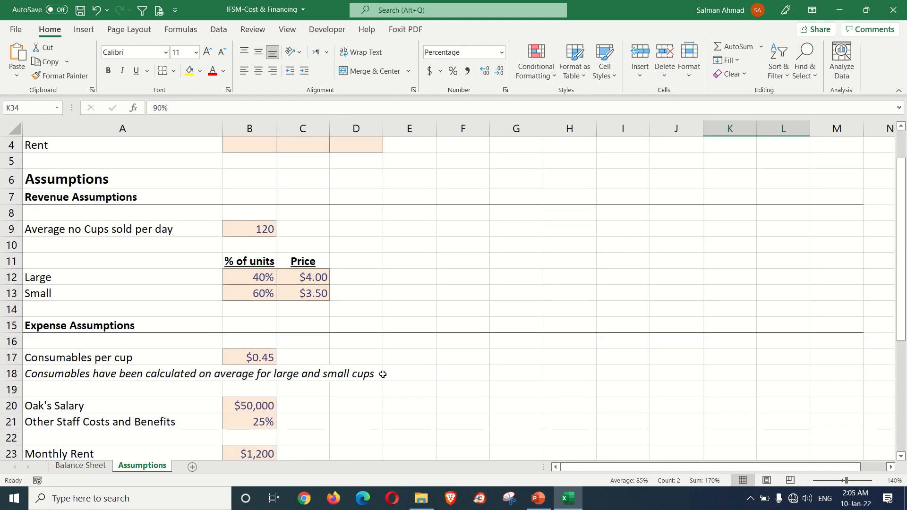
scroll(382, 374, "down", 3)
scroll(382, 374, "down", 4)
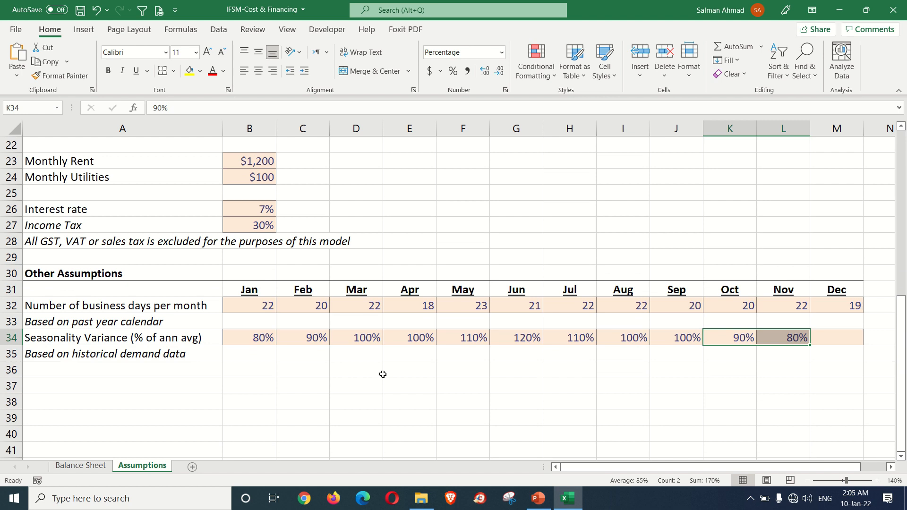
Undo and restore the November seasonality entry in L34
left_click(551, 404)
left_click(818, 338)
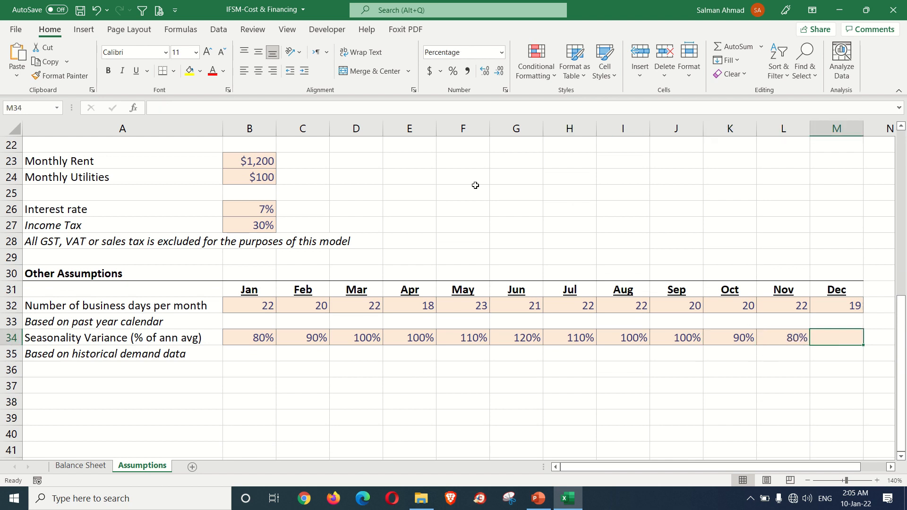
left_click(96, 10)
left_click(120, 10)
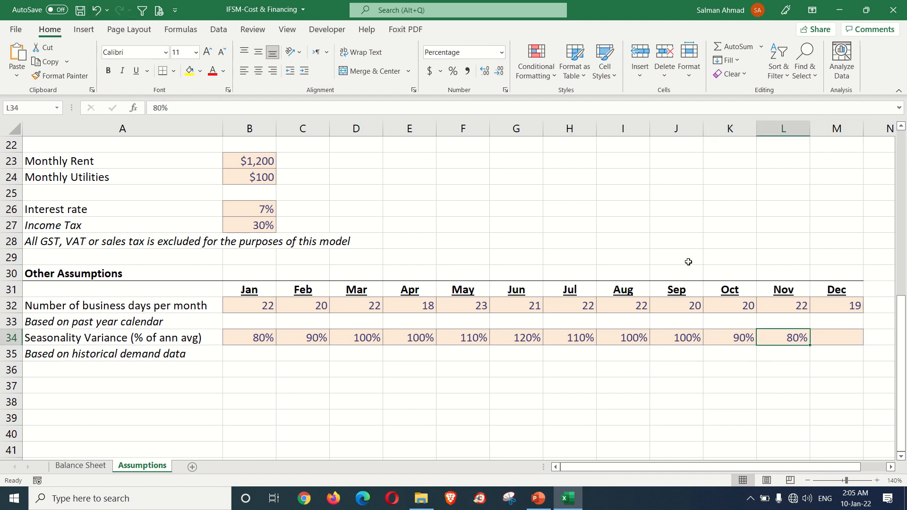
left_click(850, 341)
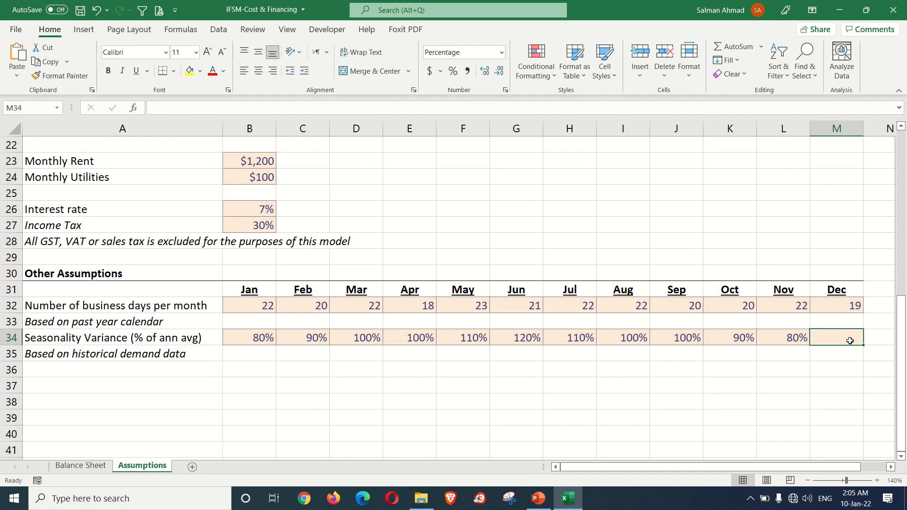
left_click(742, 341)
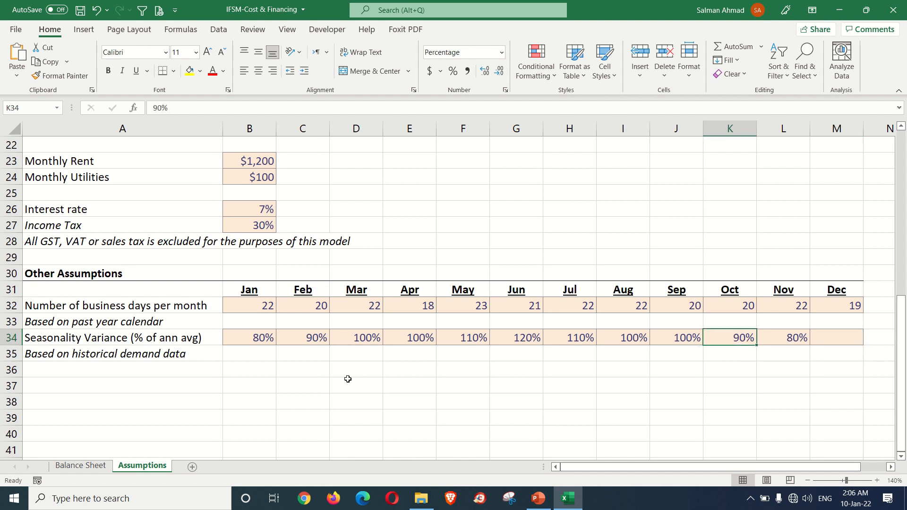
Recheck the seasonality percentages month by month from January to September in B34:J34
left_click(271, 337)
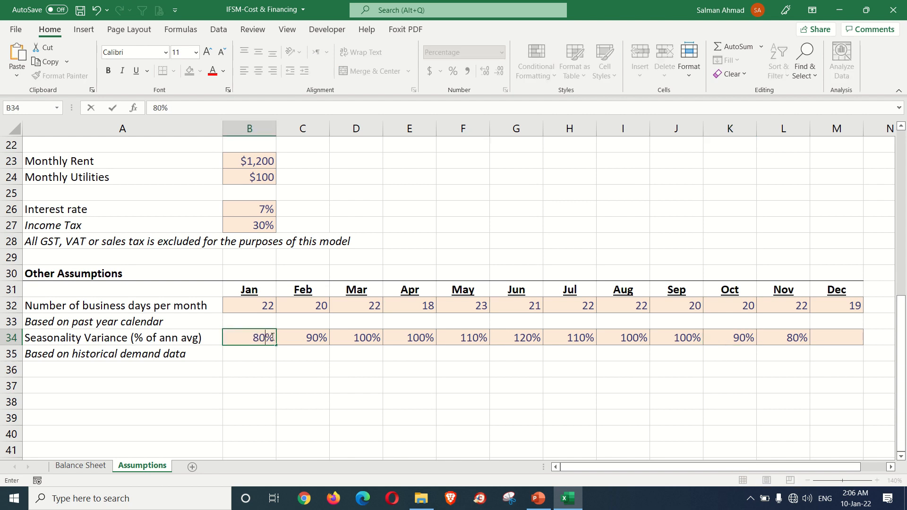
key("Right")
key("Right")
key("Right")
key("Right")
key("Right")
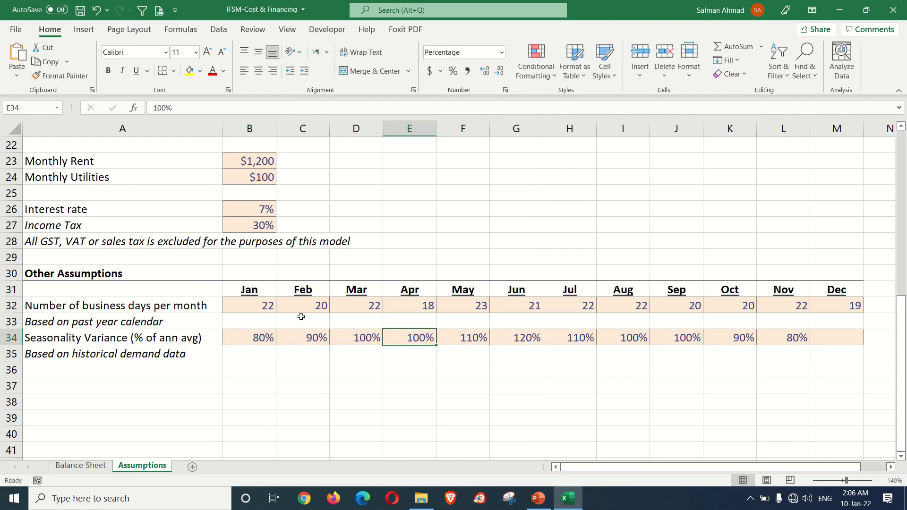
key("Right")
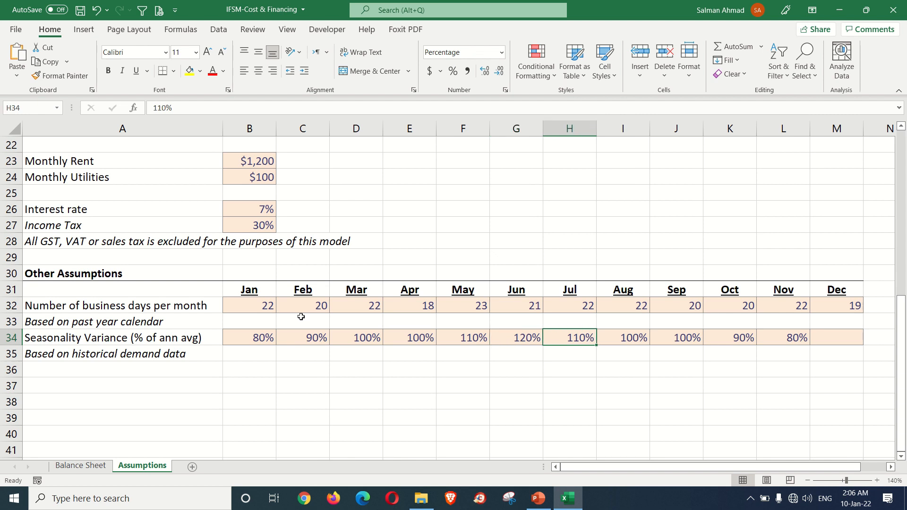
key("Right")
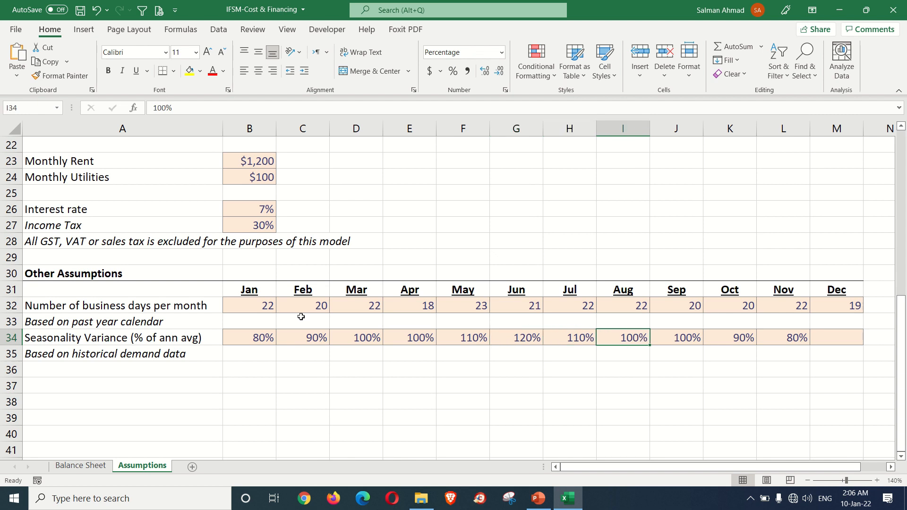
key("Right")
key("Right")
Set the seasonality variance for October to December in K34:M34 to 100%, 90% and 80%
type("100")
key("Right")
type("90")
key("Right")
type("80")
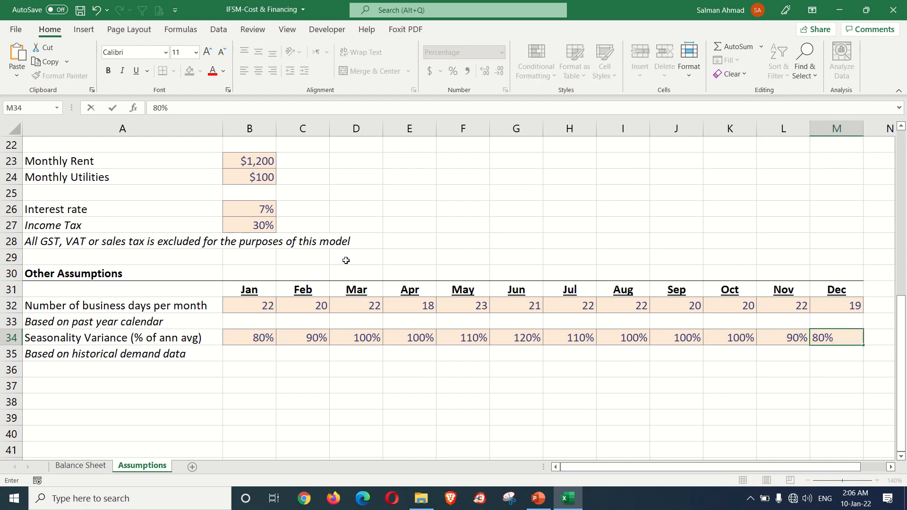
key("Return")
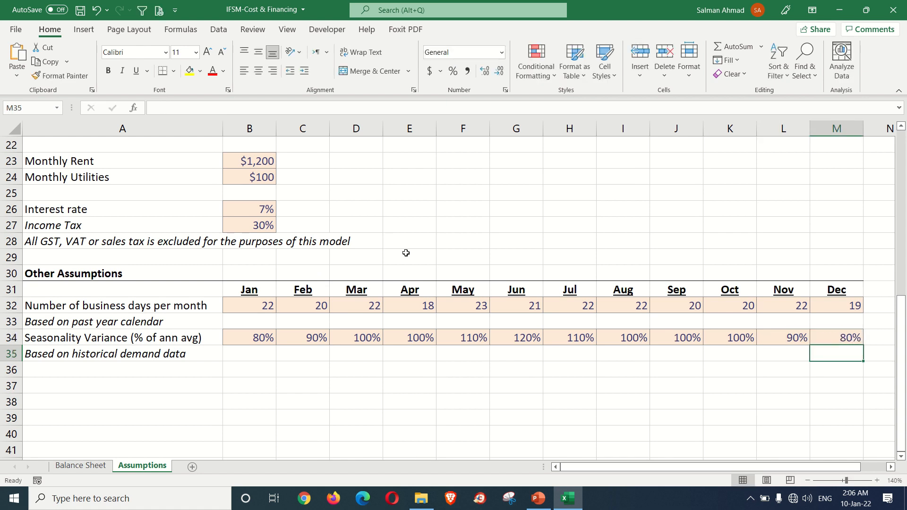
Review the filled-in expense, revenue and other assumptions up to the Scenarios table at the start of the worksheet
scroll(406, 253, "up", 1)
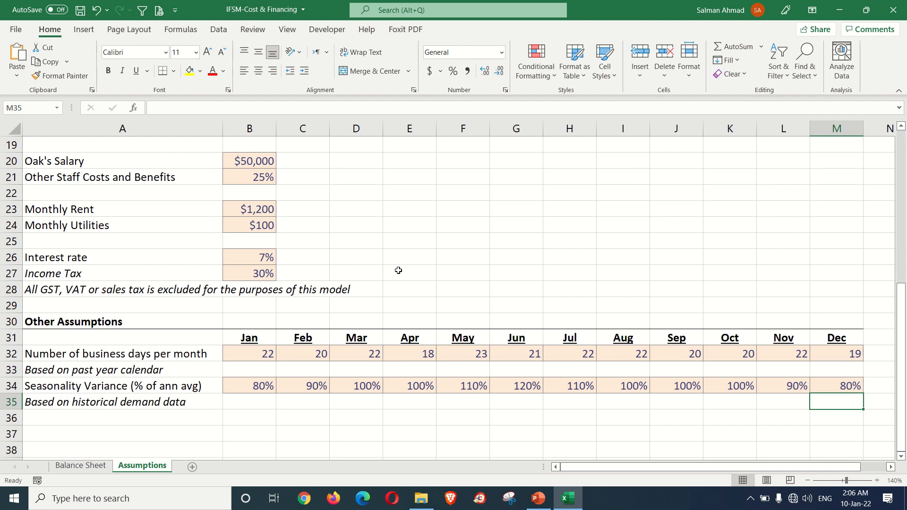
scroll(374, 280, "up", 4)
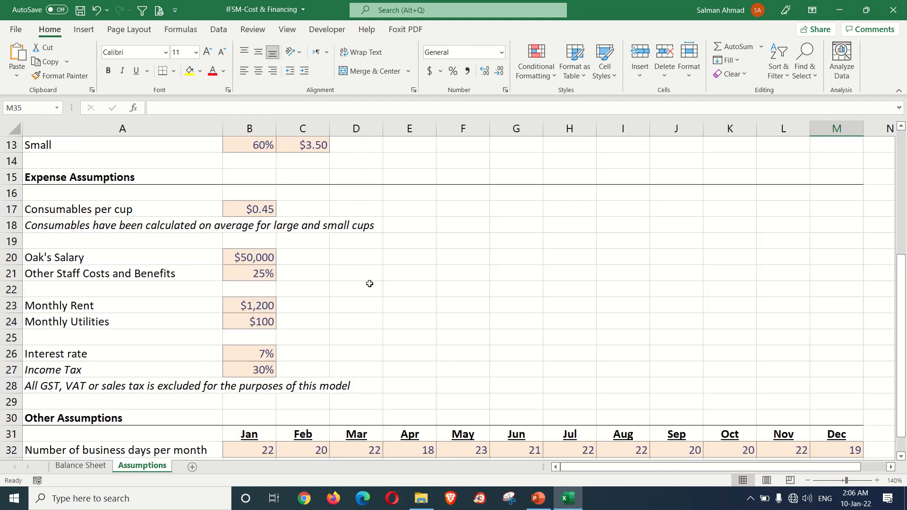
left_click(239, 305)
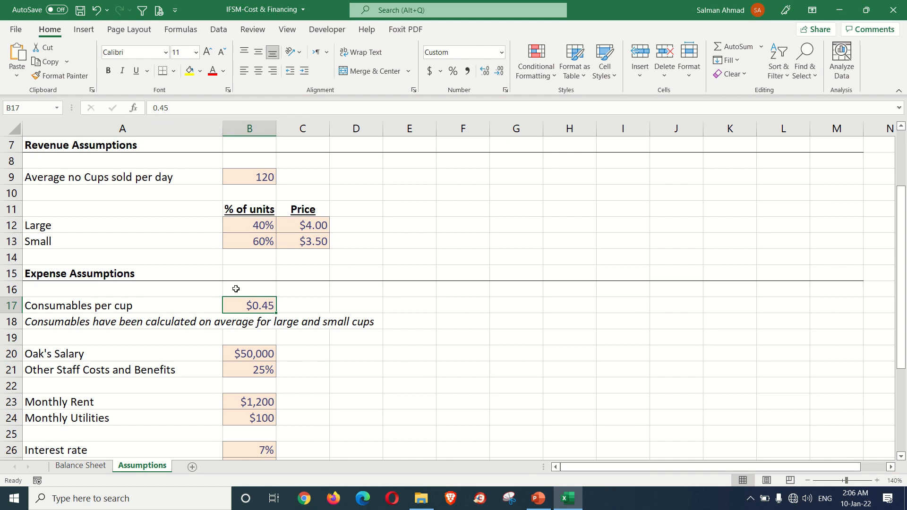
scroll(253, 339, "down", 5)
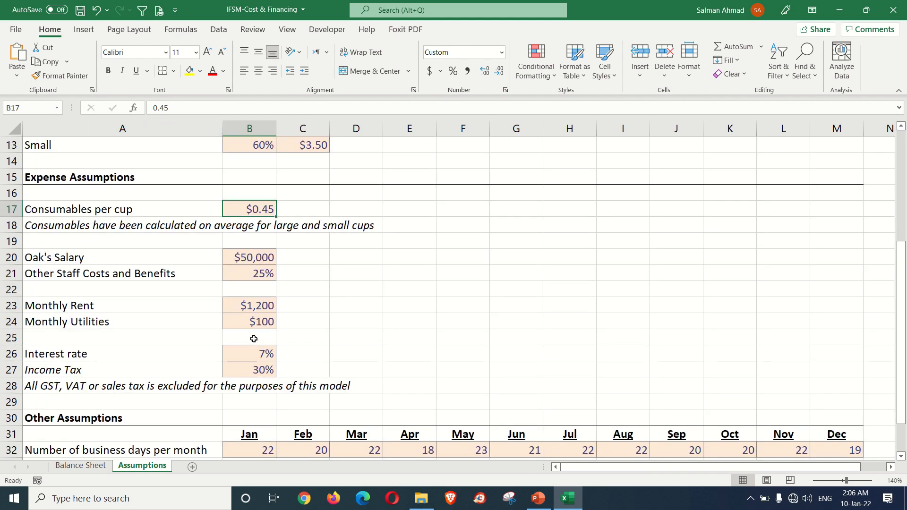
left_click(248, 308)
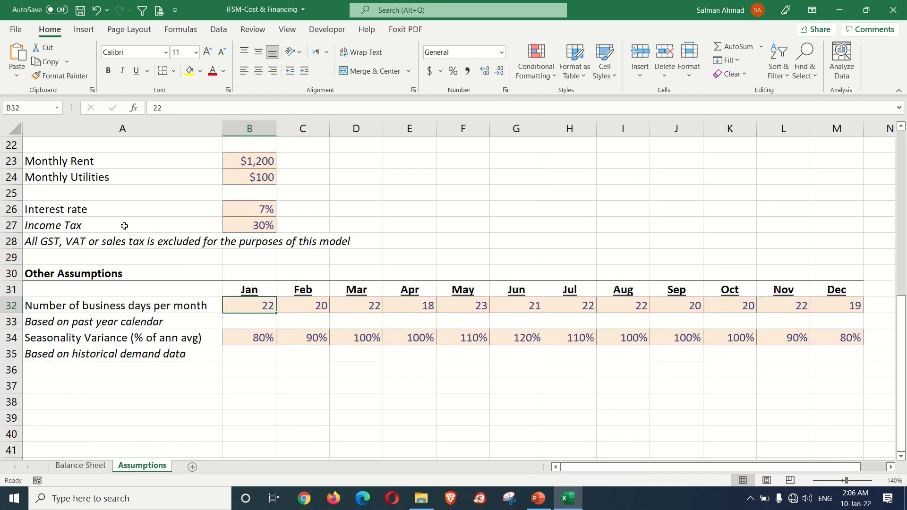
scroll(284, 273, "up", 3)
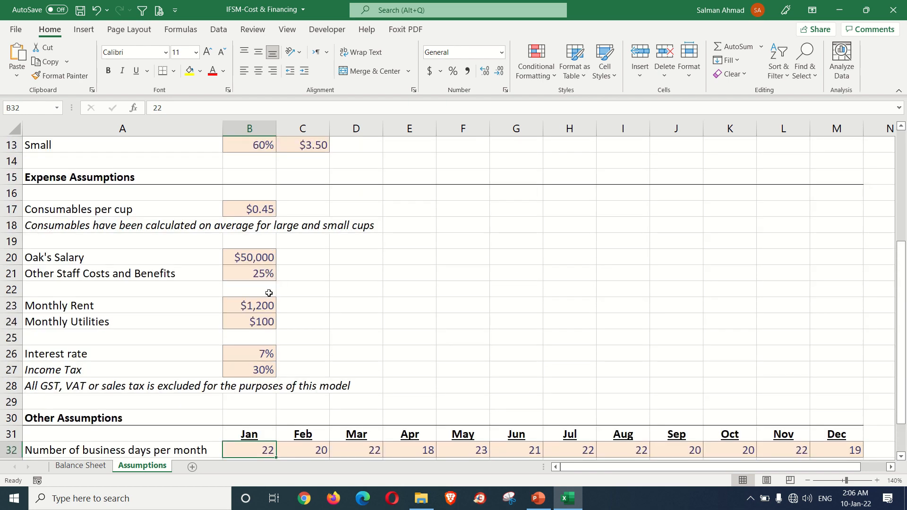
scroll(268, 293, "up", 4)
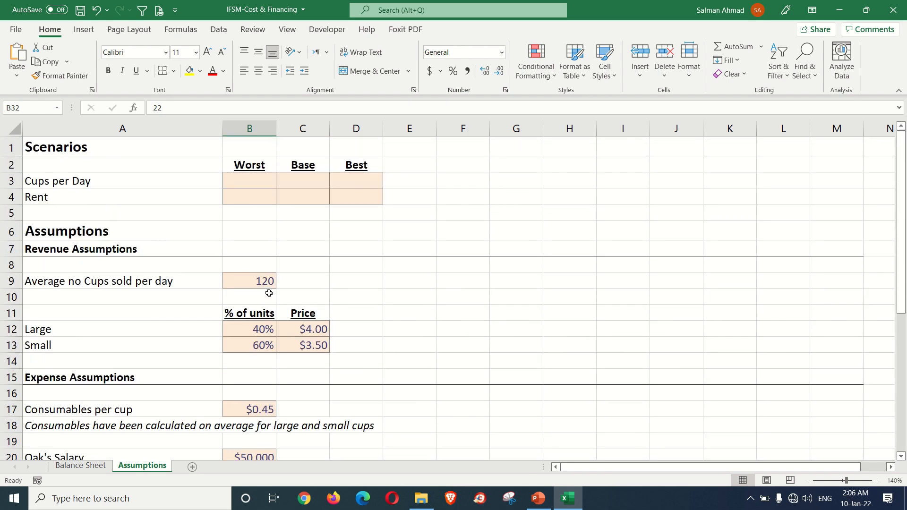